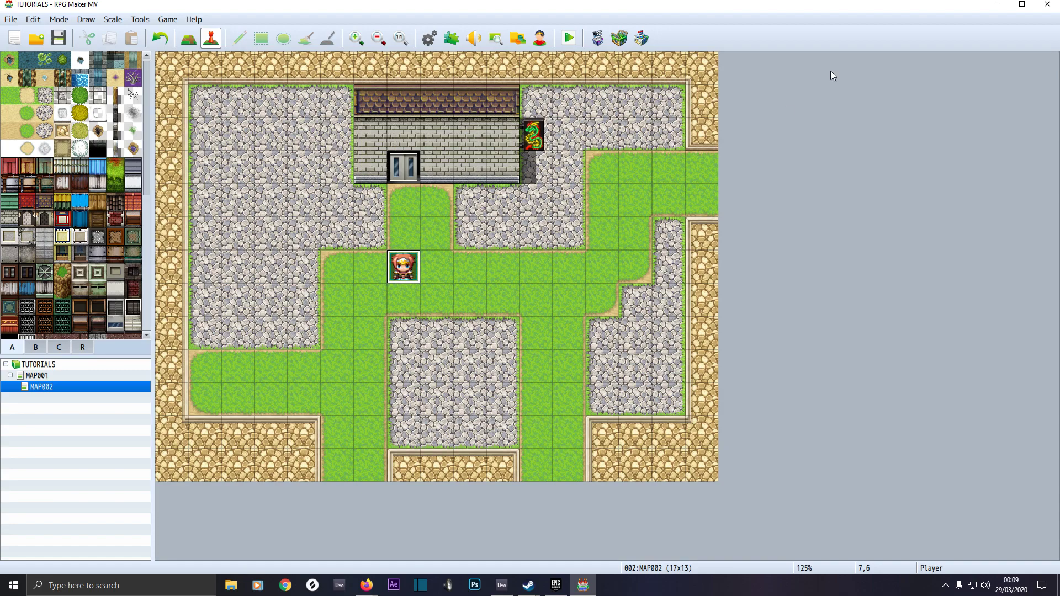
Step: Copy the LNM_GameEditorCore and LNM_GameTime files from the desktop Game-Time plugin folder
{"action": "left_click", "coordinate": [997, 5]}
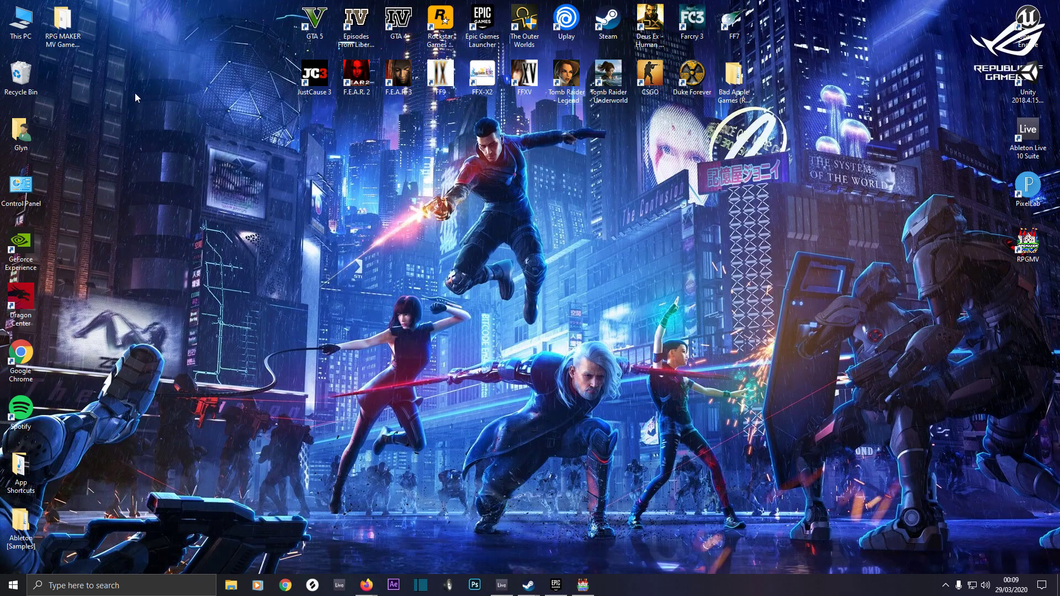
{"action": "double_click", "coordinate": [72, 20]}
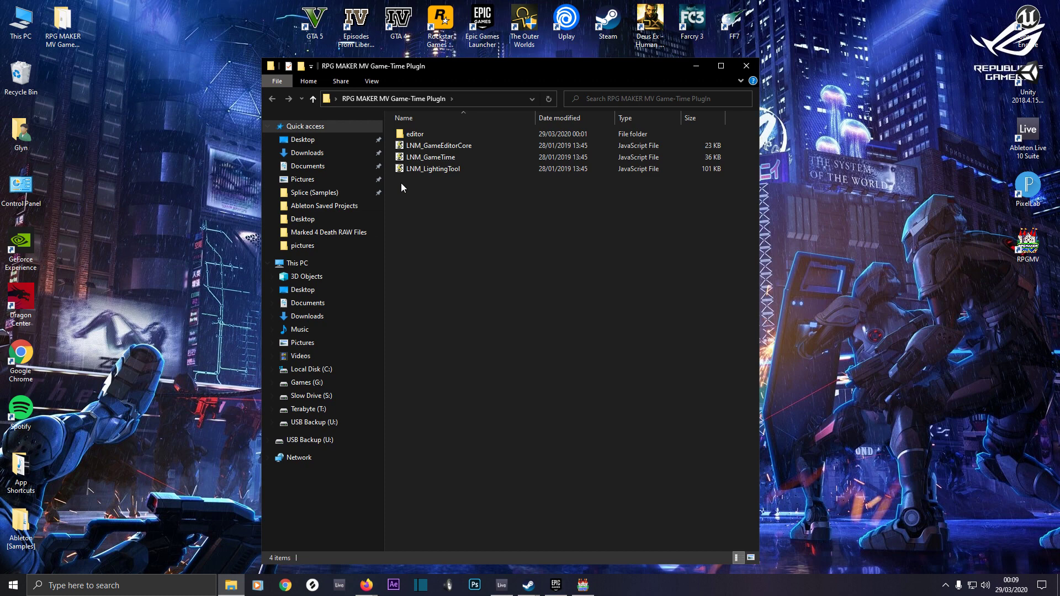
{"action": "left_click", "coordinate": [428, 147]}
{"action": "left_click", "coordinate": [429, 157], "text": "shift"}
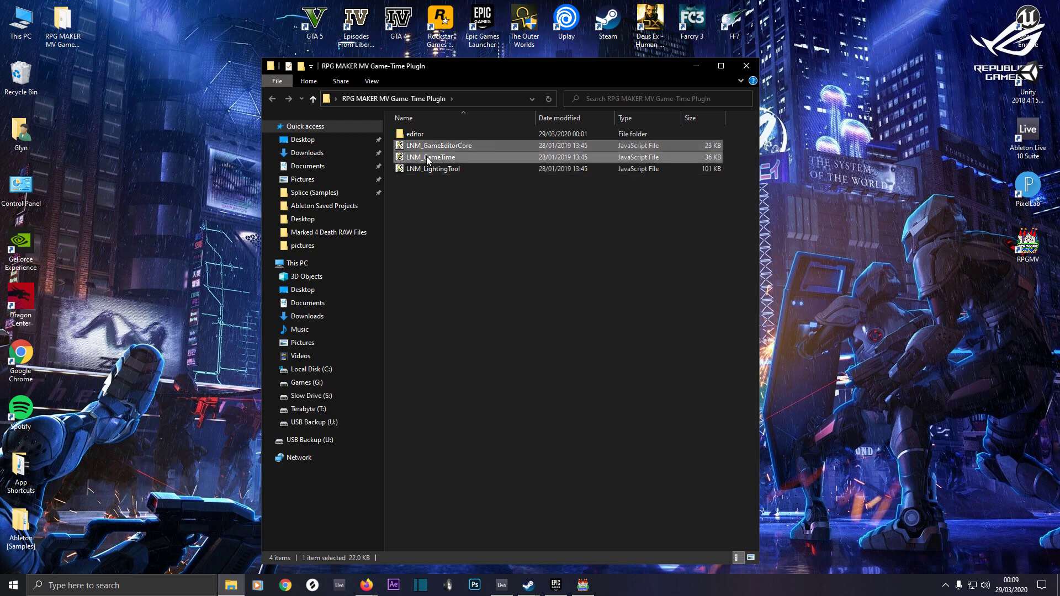
{"action": "right_click", "coordinate": [424, 145]}
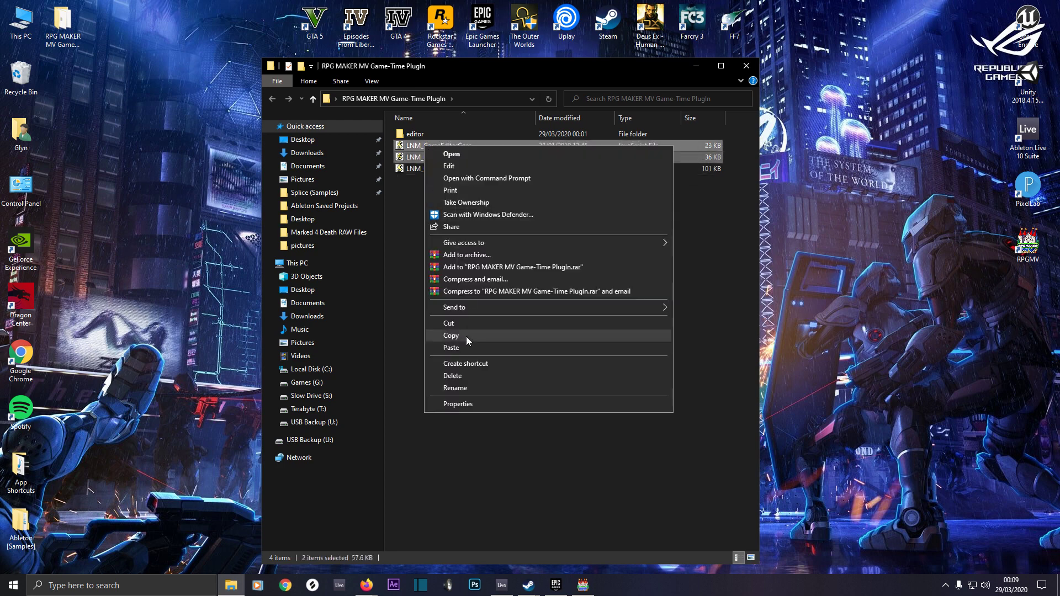
{"action": "left_click", "coordinate": [451, 336]}
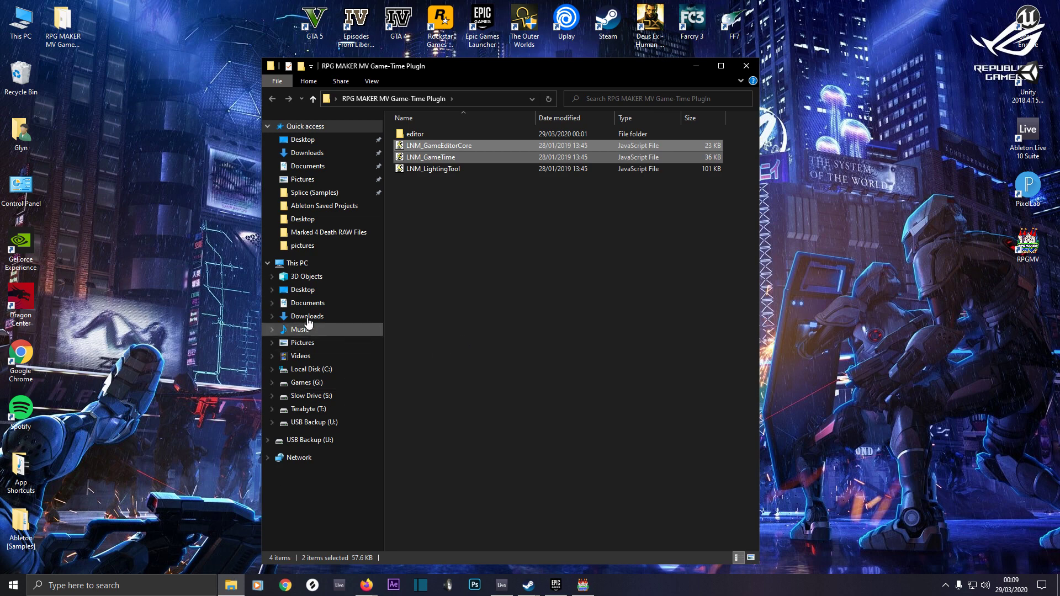
Step: Browse Documents > Bad Apple Games (RPG MAKER) > Bad Apple Games, checking js/plugins on the way
{"action": "left_click", "coordinate": [309, 167]}
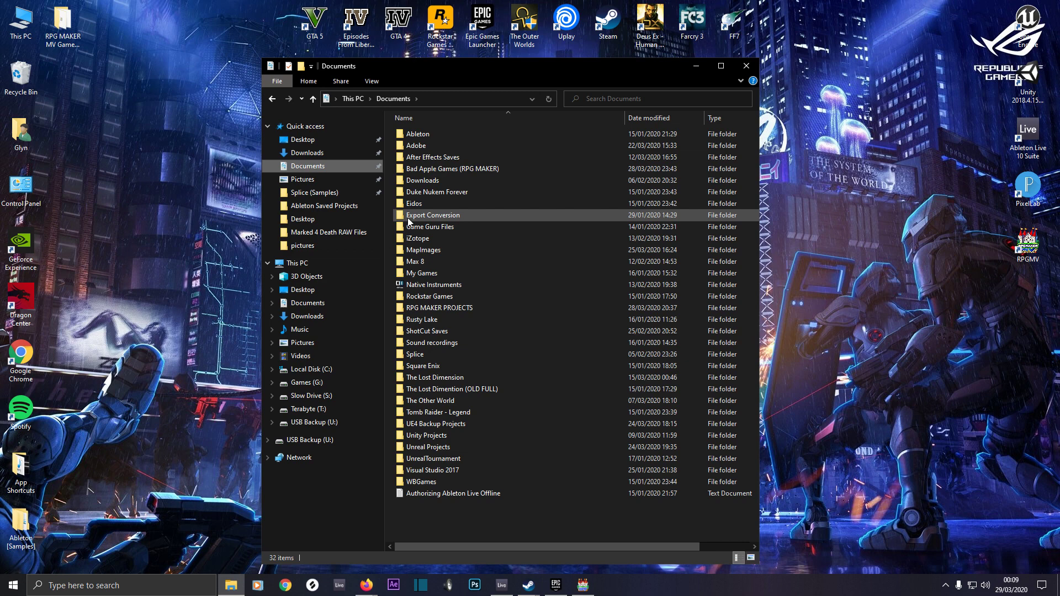
{"action": "double_click", "coordinate": [417, 169]}
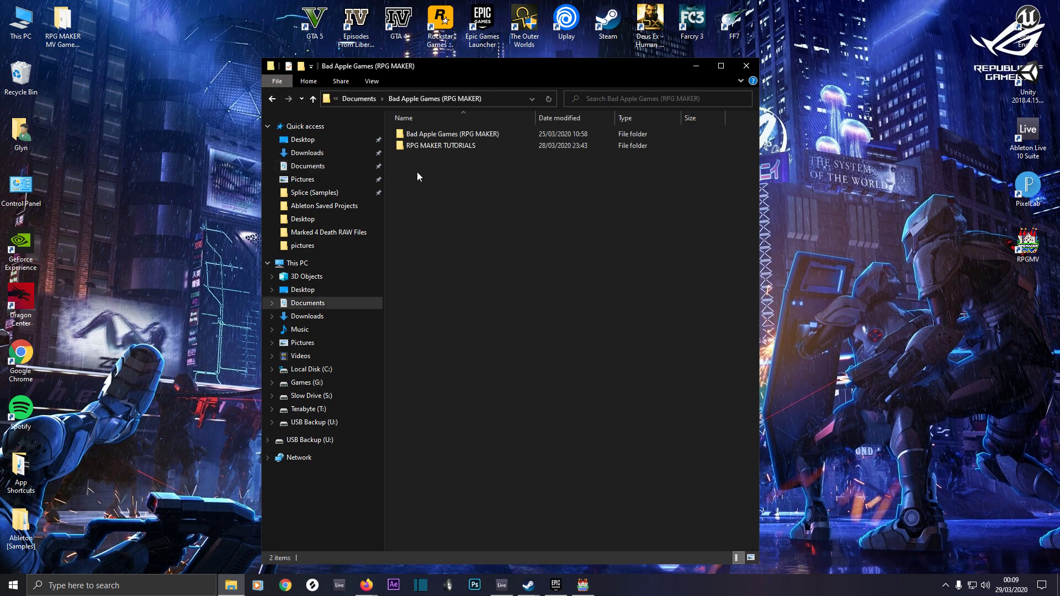
{"action": "double_click", "coordinate": [421, 134]}
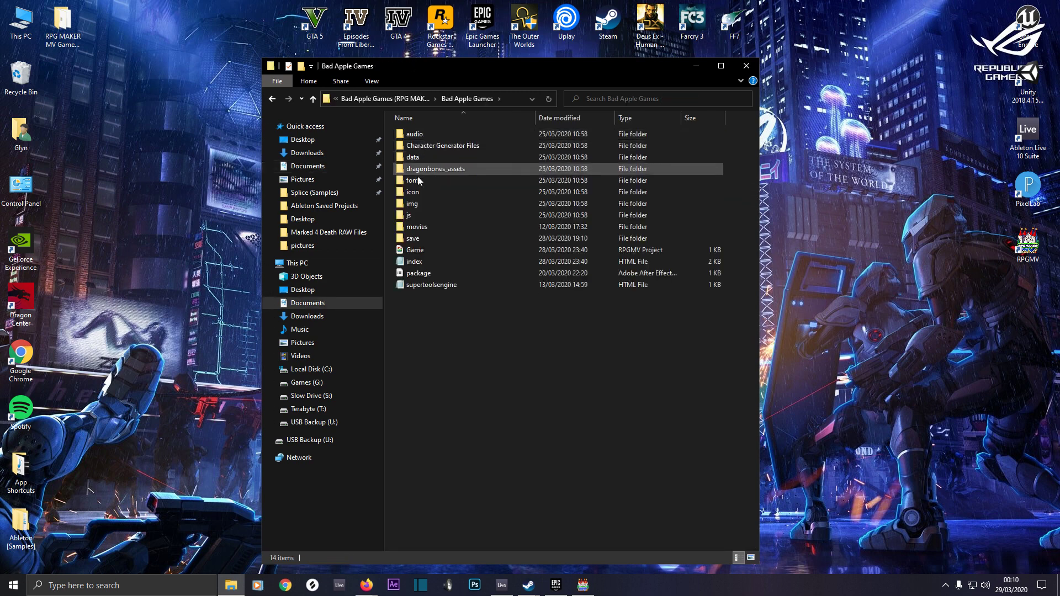
{"action": "double_click", "coordinate": [417, 215]}
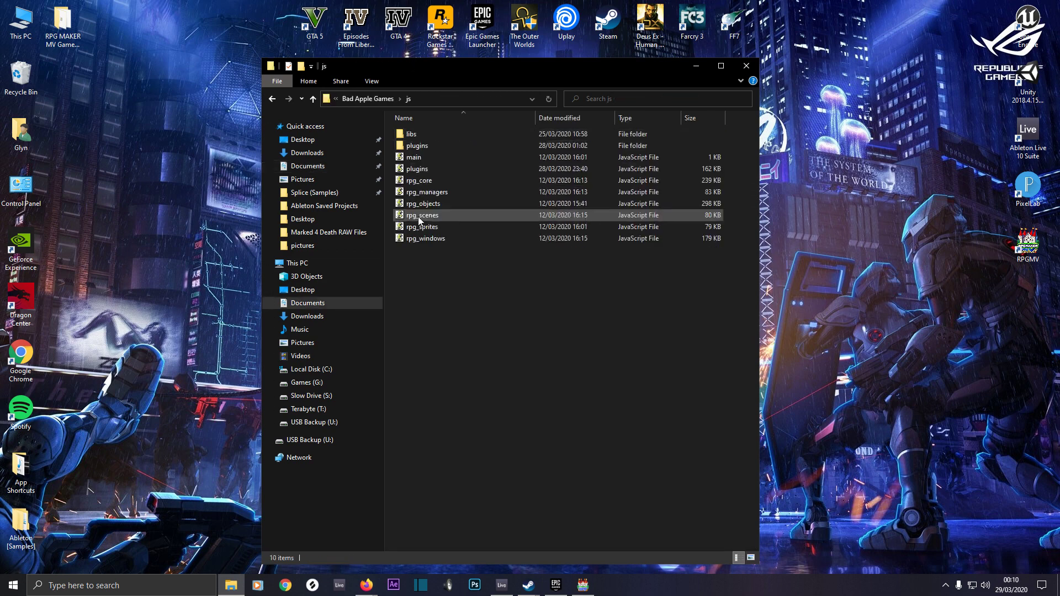
{"action": "double_click", "coordinate": [418, 145]}
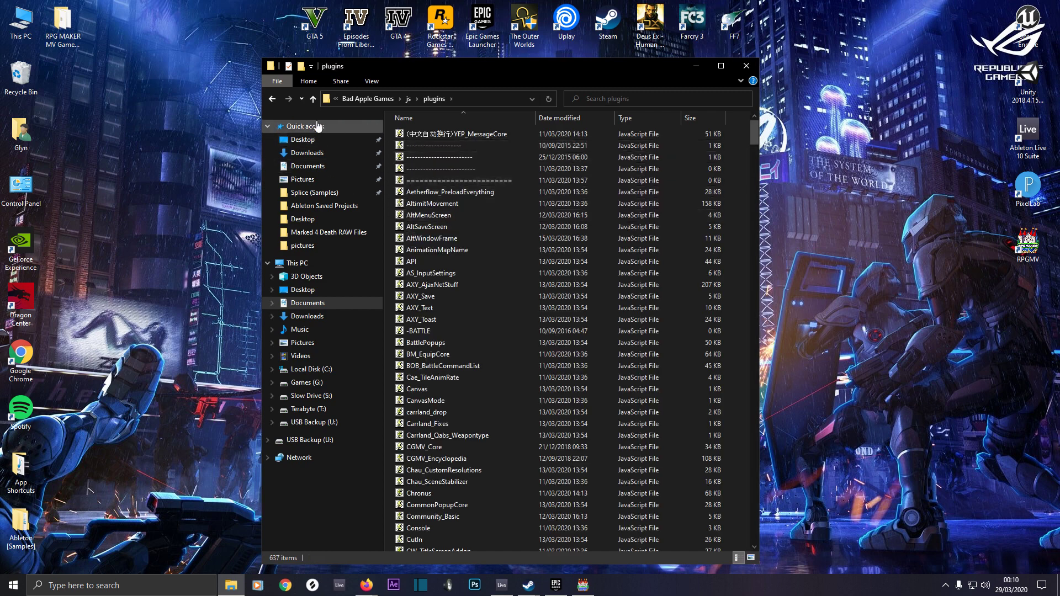
{"action": "left_click", "coordinate": [317, 103]}
{"action": "left_click", "coordinate": [317, 103]}
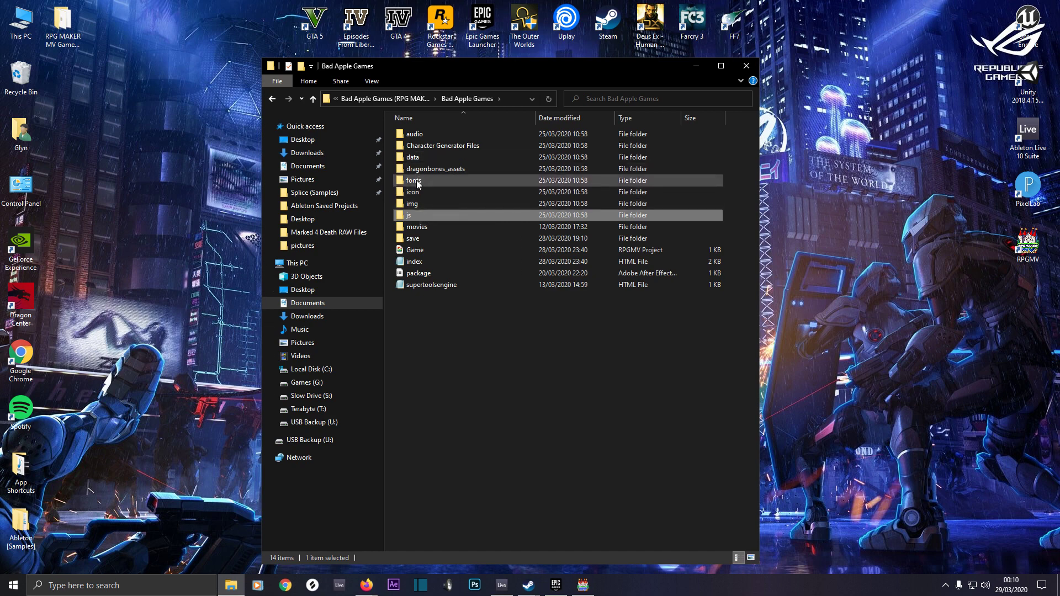
Step: Open the Bad Apple Games img folder and reopen the Game-Time plugin folder in a new window
{"action": "left_click", "coordinate": [415, 205]}
{"action": "double_click", "coordinate": [415, 204]}
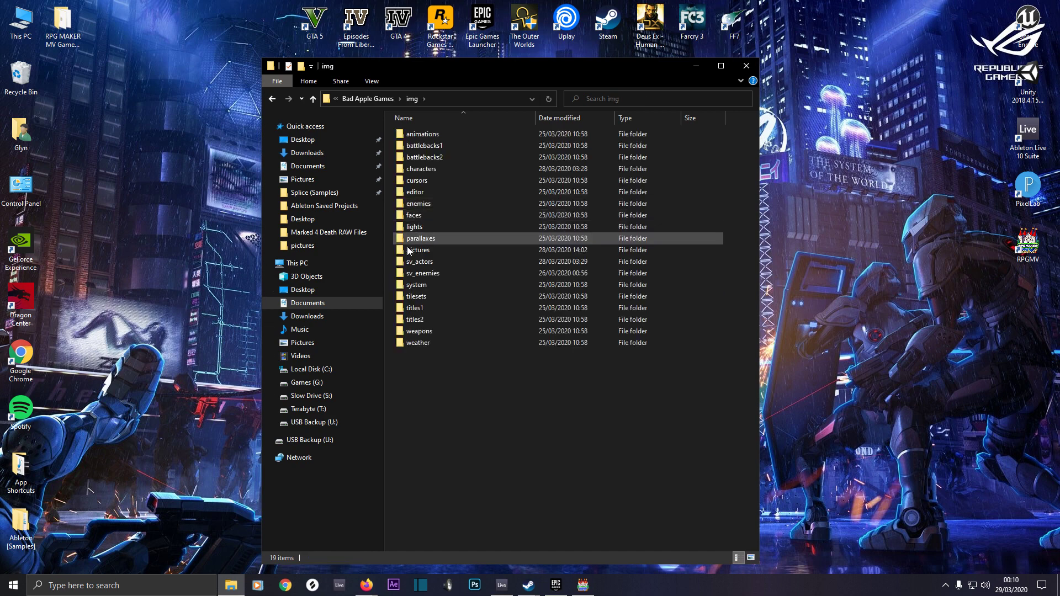
{"action": "left_click", "coordinate": [237, 587]}
{"action": "right_click", "coordinate": [237, 587]}
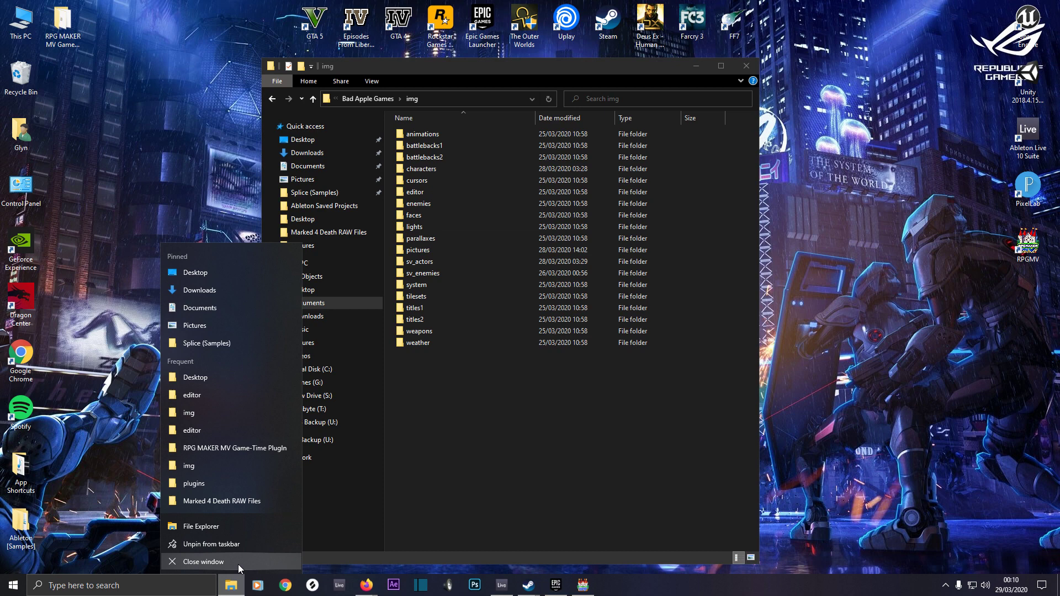
{"action": "double_click", "coordinate": [63, 22]}
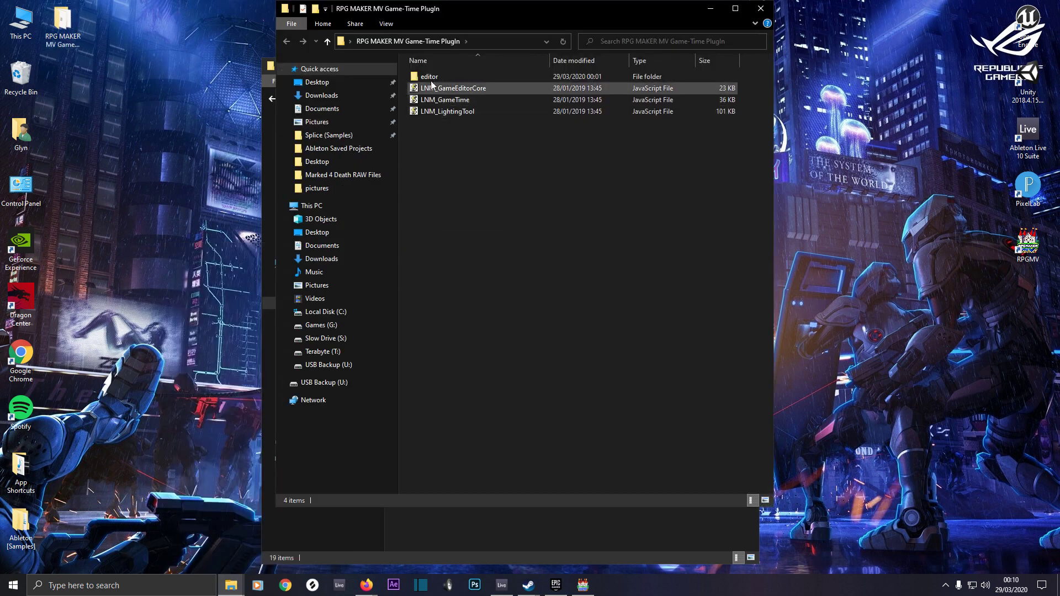
Step: Copy the Game-Time plugin's editor folder
{"action": "double_click", "coordinate": [423, 78]}
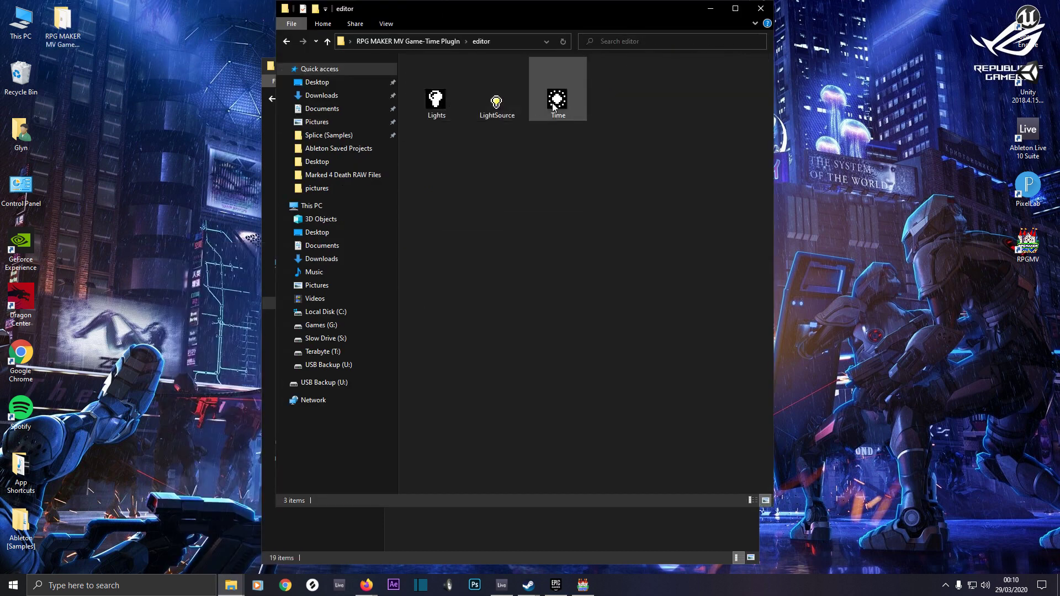
{"action": "left_click", "coordinate": [329, 42]}
{"action": "right_click", "coordinate": [425, 79]}
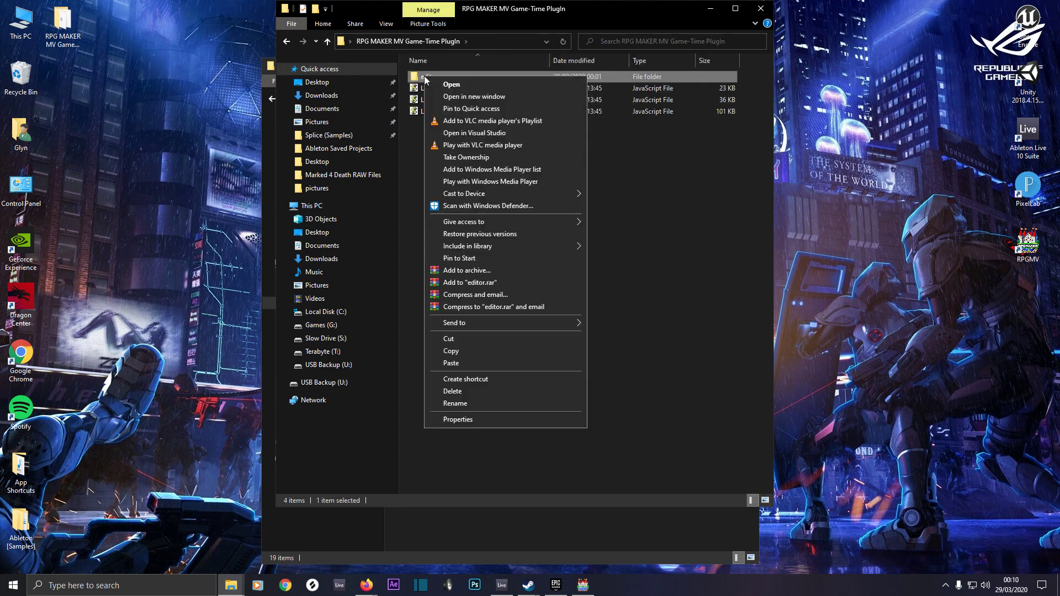
{"action": "left_click", "coordinate": [462, 349]}
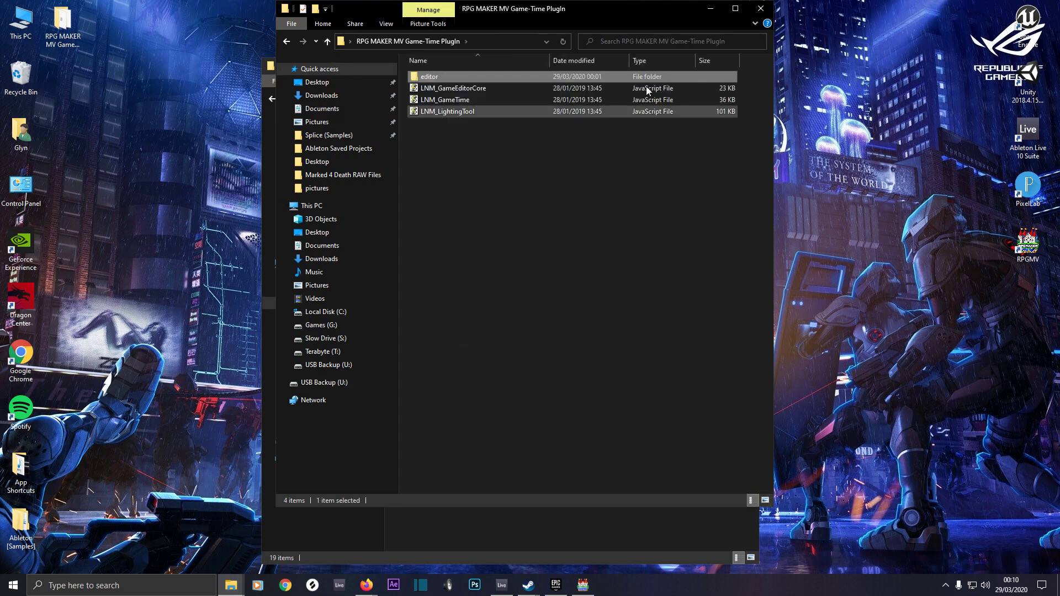
Step: Go to the RPG MAKER TUTORIALS project's img folder
{"action": "left_click", "coordinate": [712, 10]}
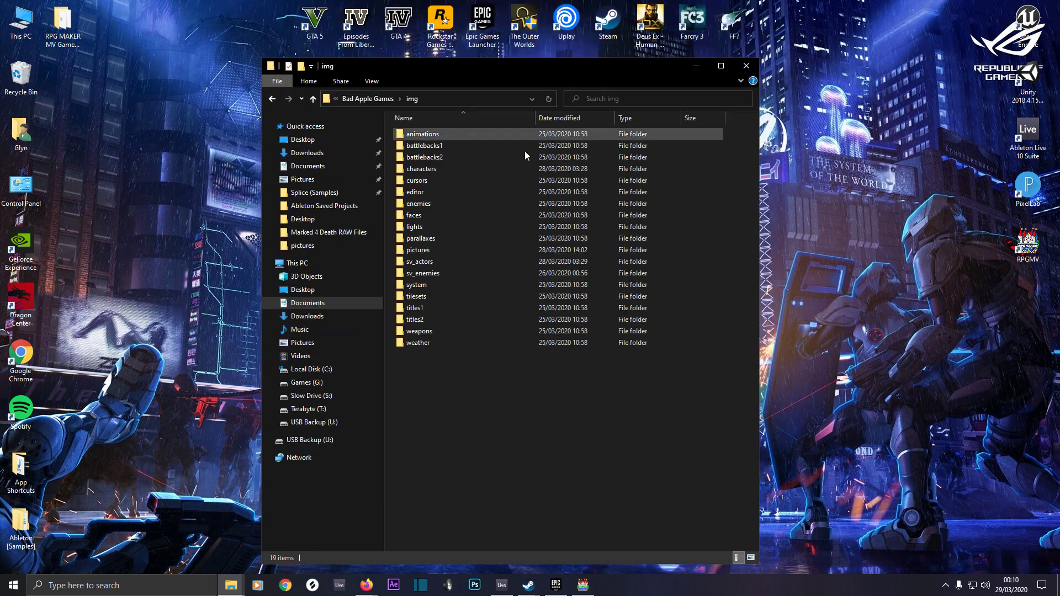
{"action": "left_click", "coordinate": [313, 100]}
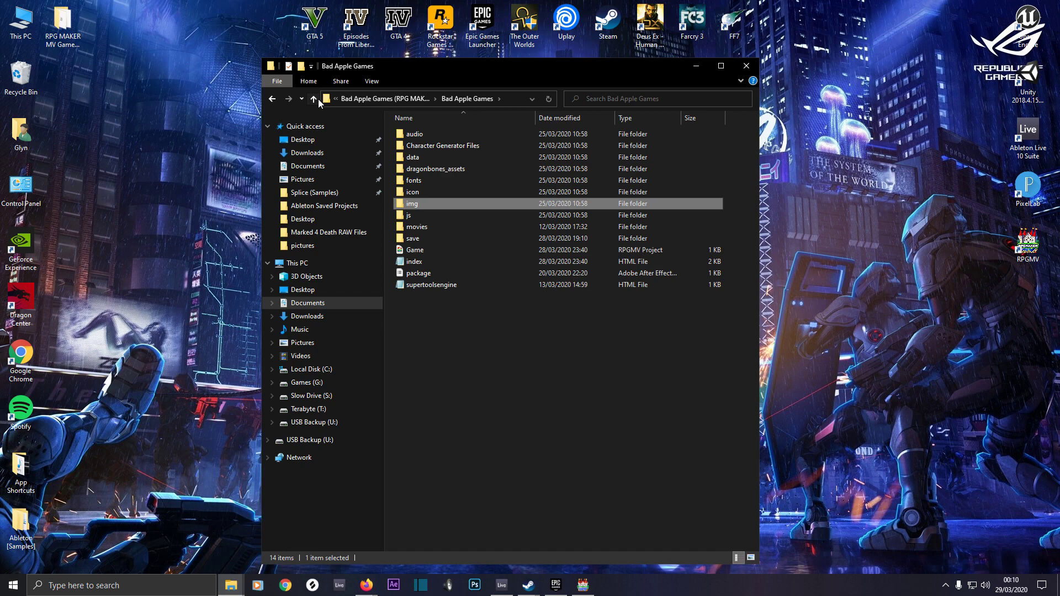
{"action": "left_click", "coordinate": [312, 99]}
{"action": "double_click", "coordinate": [425, 146]}
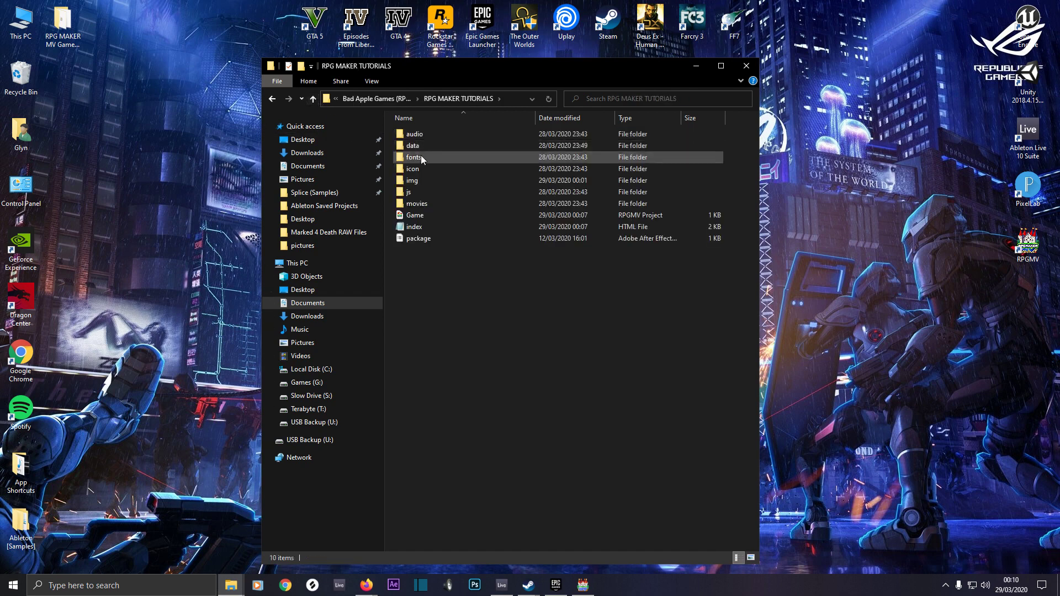
{"action": "left_click", "coordinate": [415, 181]}
{"action": "double_click", "coordinate": [415, 181]}
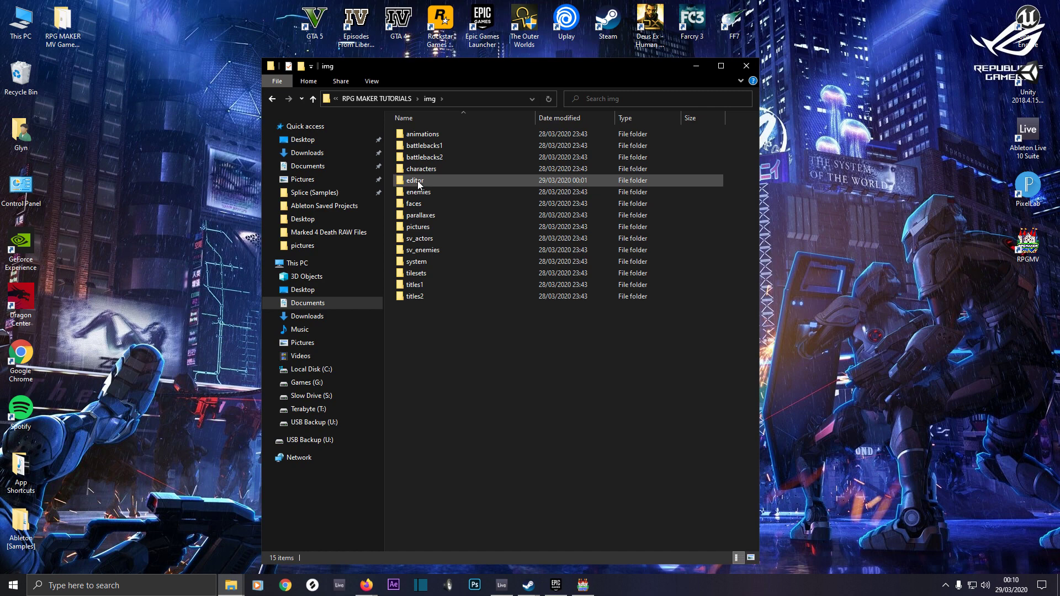
Step: Paste the editor folder into img, replacing existing files, then check its contents and close Explorer
{"action": "right_click", "coordinate": [423, 327]}
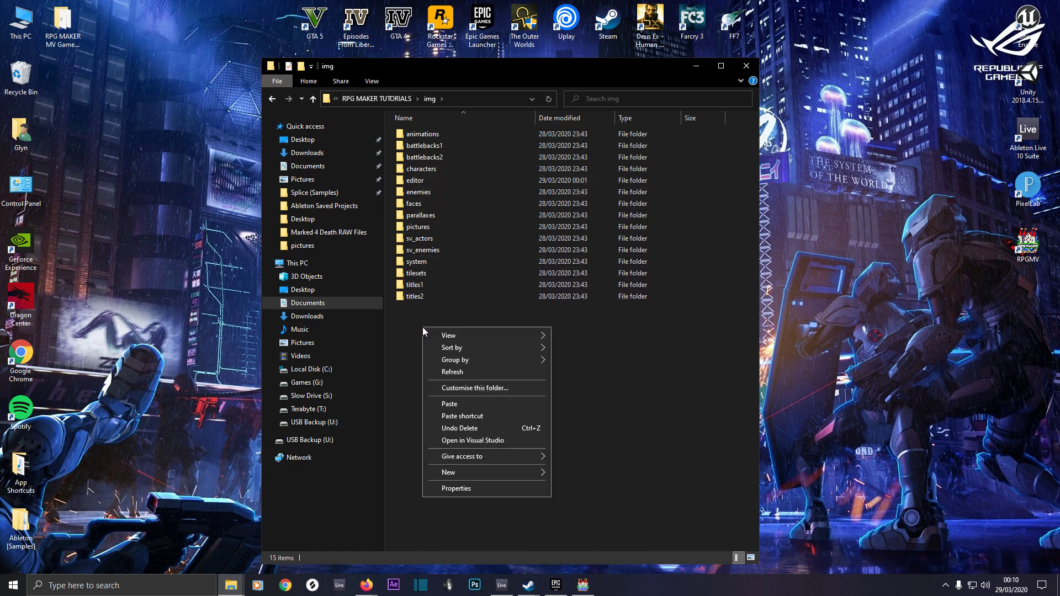
{"action": "left_click", "coordinate": [461, 405]}
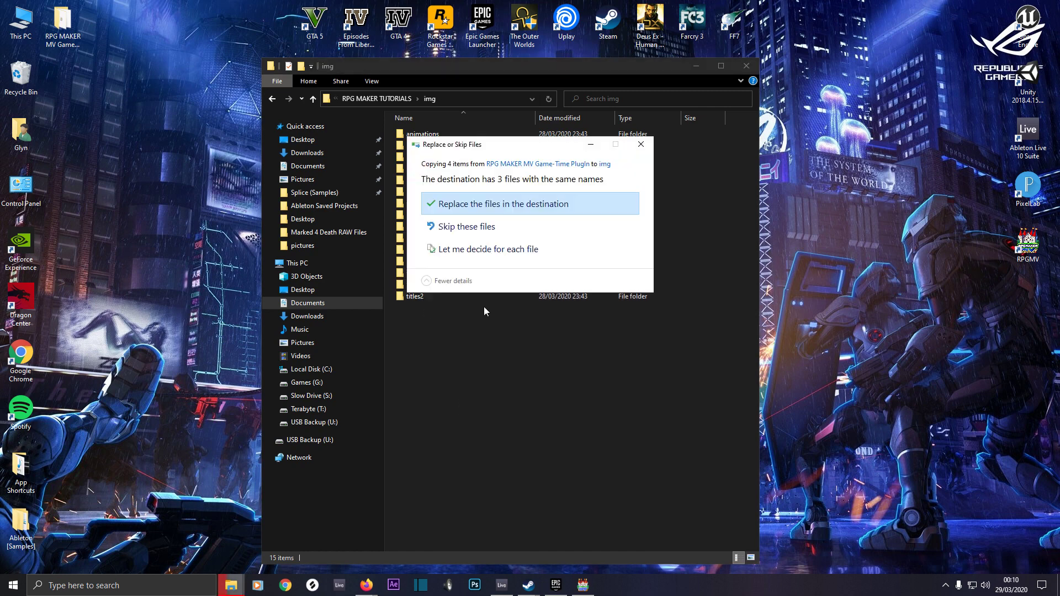
{"action": "left_click", "coordinate": [477, 209]}
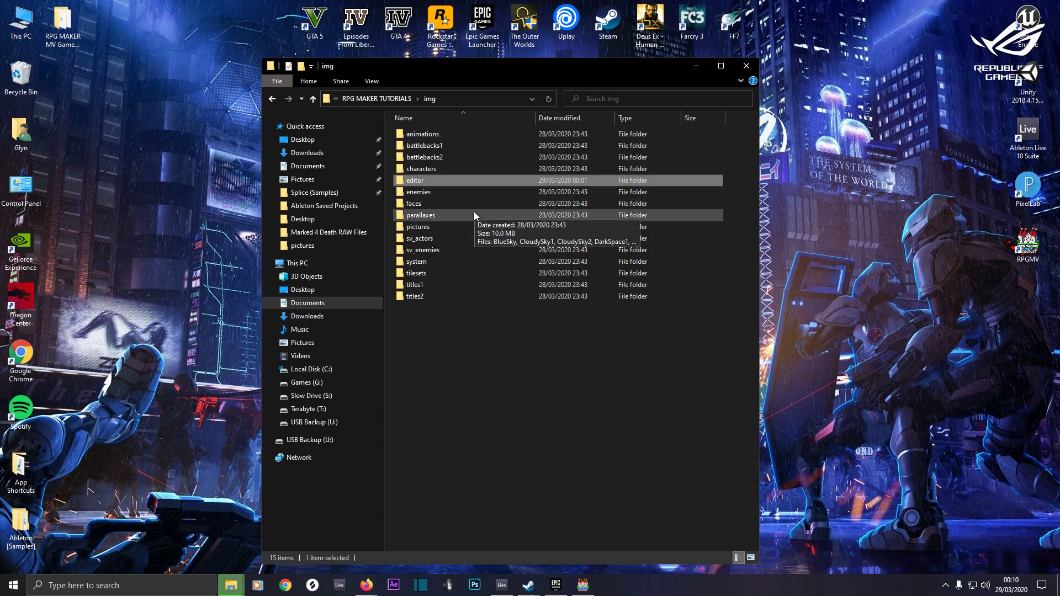
{"action": "double_click", "coordinate": [423, 181]}
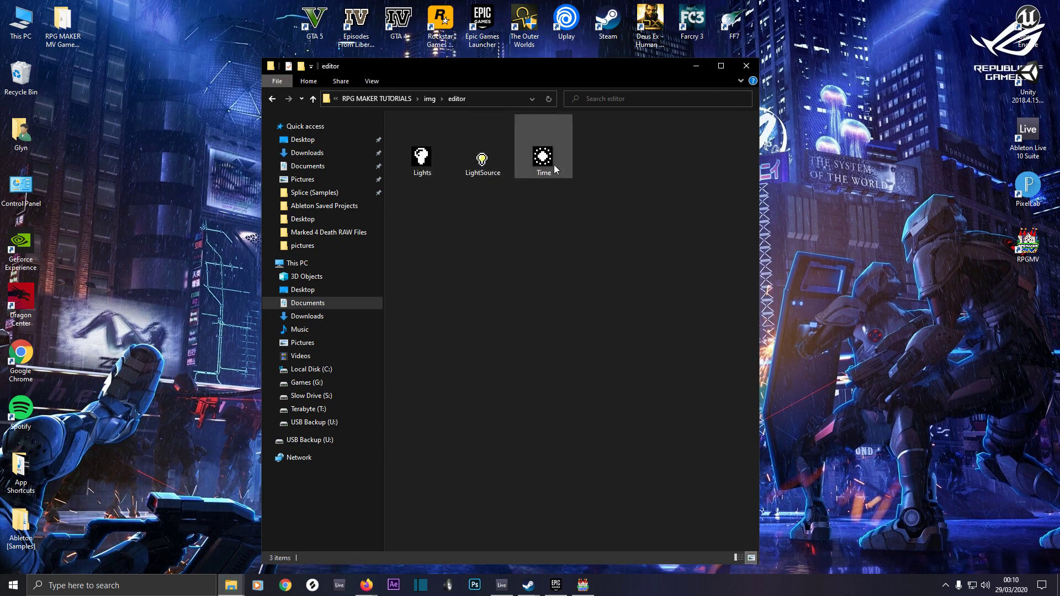
{"action": "left_click", "coordinate": [746, 65]}
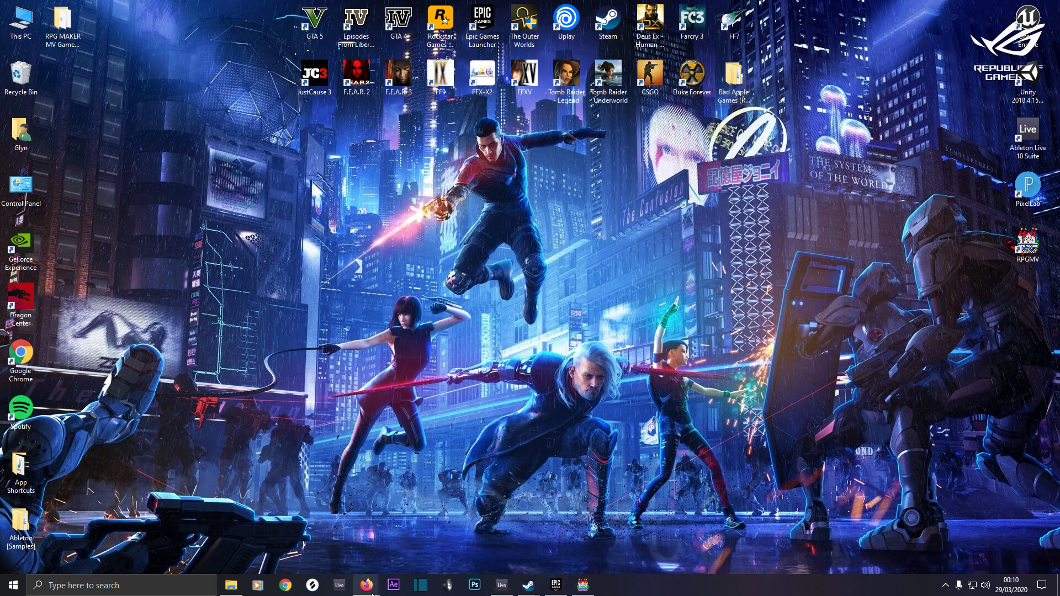
{"action": "mouse_move", "coordinate": [378, 593]}
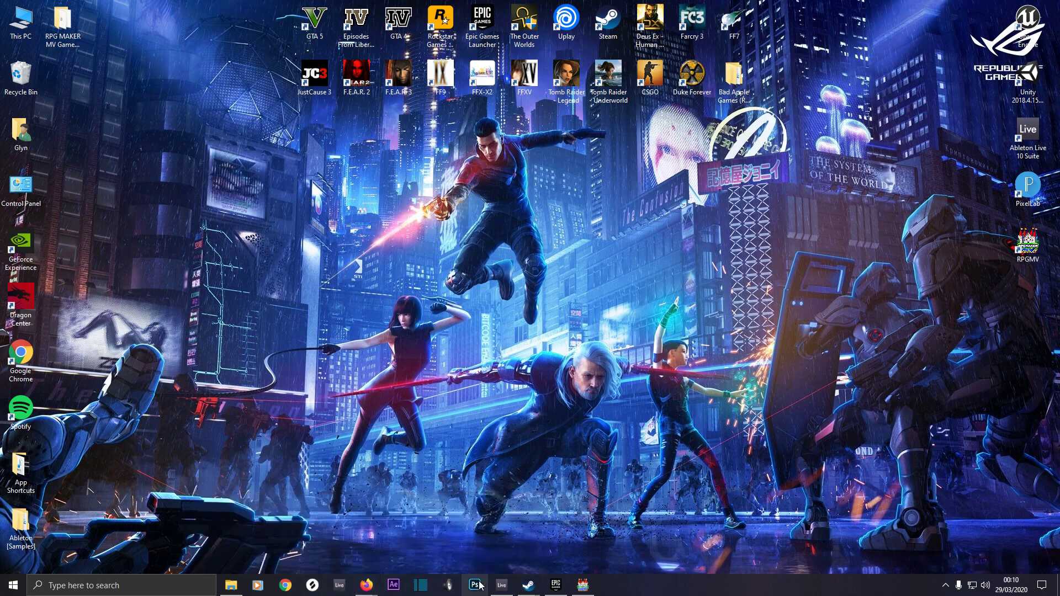
Step: Open the Plugin Manager and browse the available plugins list without adding a new entry
{"action": "left_click", "coordinate": [585, 590]}
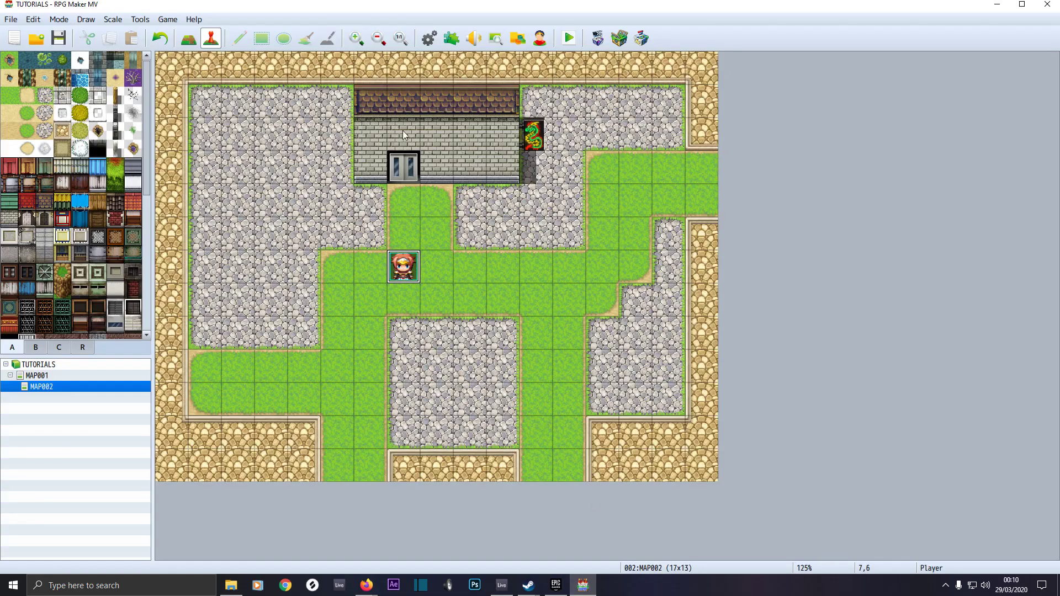
{"action": "left_click", "coordinate": [455, 42]}
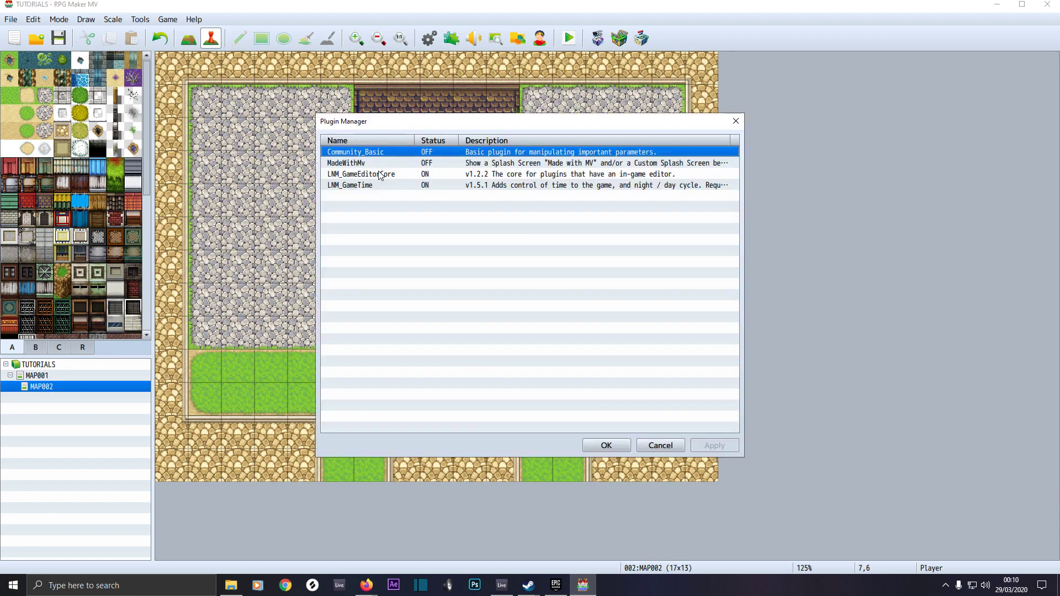
{"action": "double_click", "coordinate": [353, 195]}
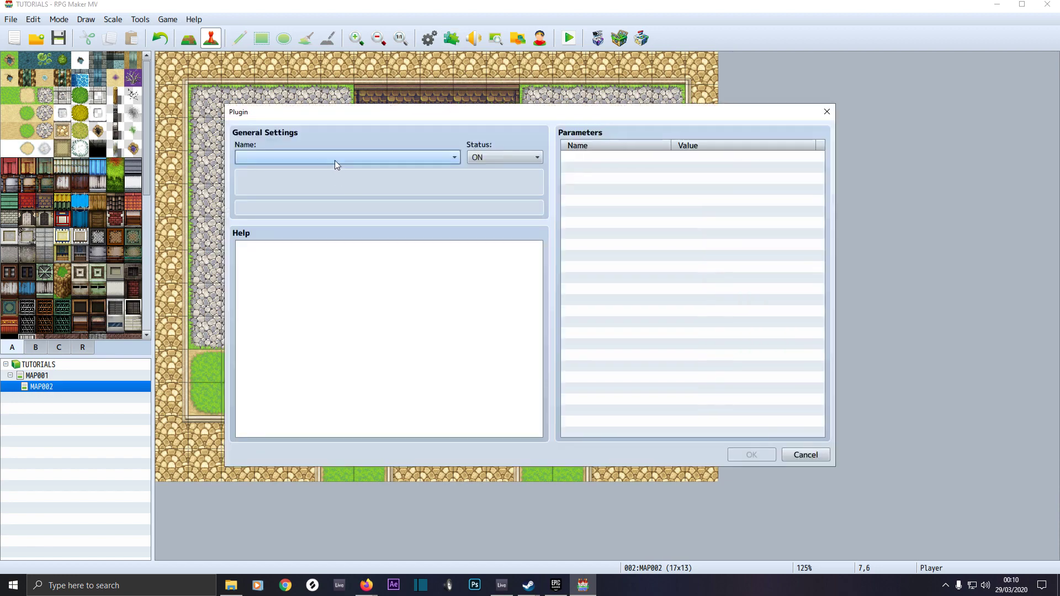
{"action": "left_click", "coordinate": [335, 160]}
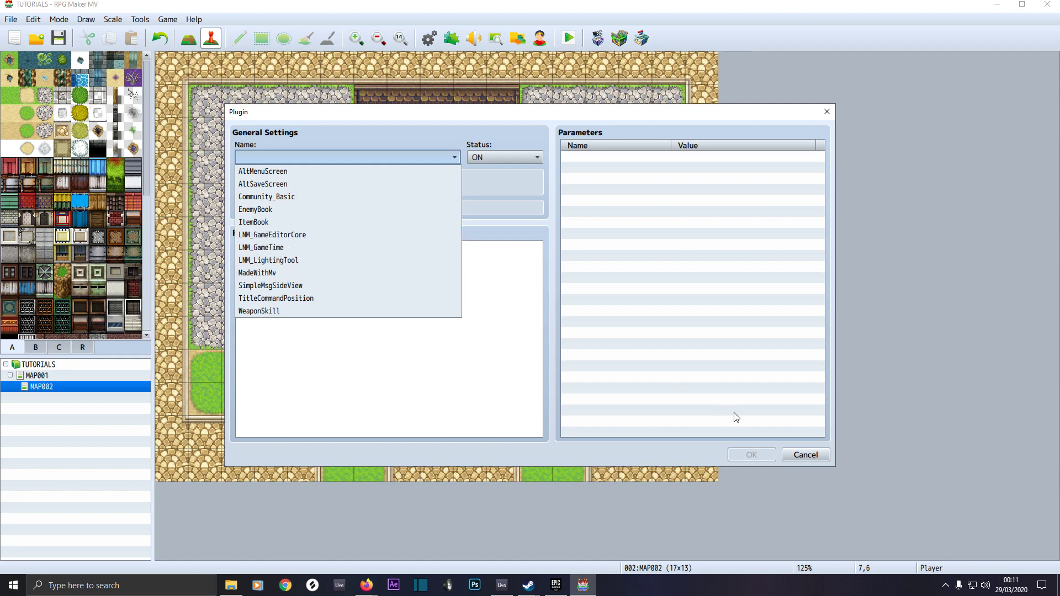
{"action": "left_click", "coordinate": [683, 371]}
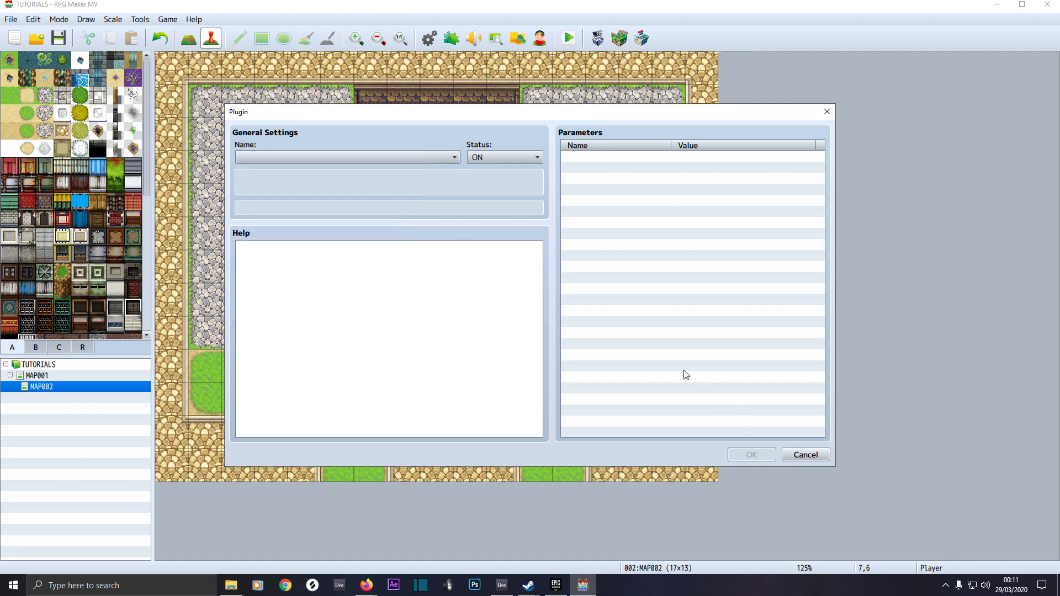
{"action": "left_click", "coordinate": [804, 455]}
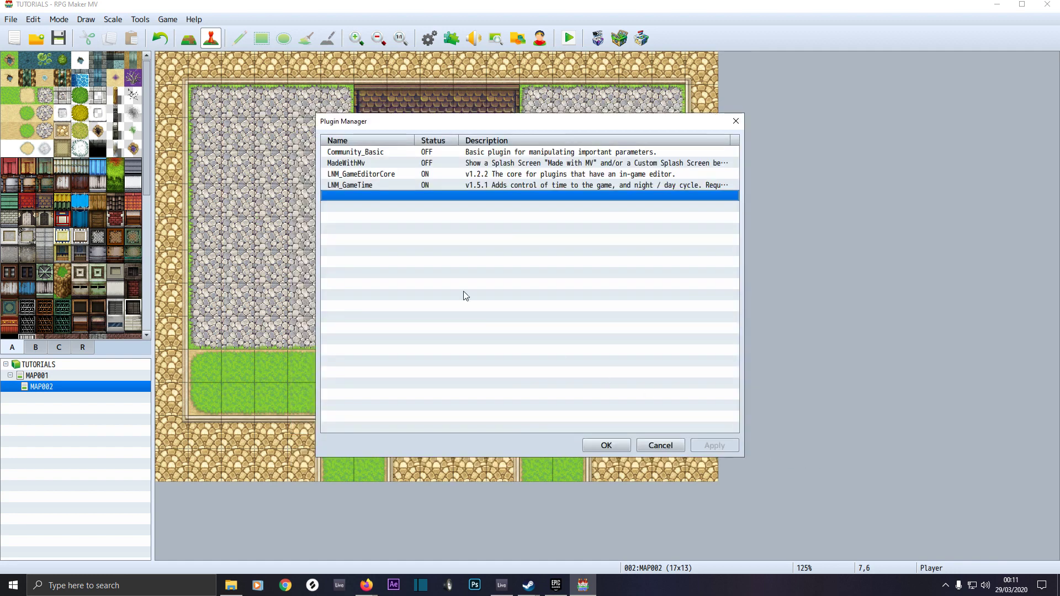
Step: Select the LNM_GameEditorCore and LNM_GameTime rows, both turned ON
{"action": "left_click", "coordinate": [360, 175]}
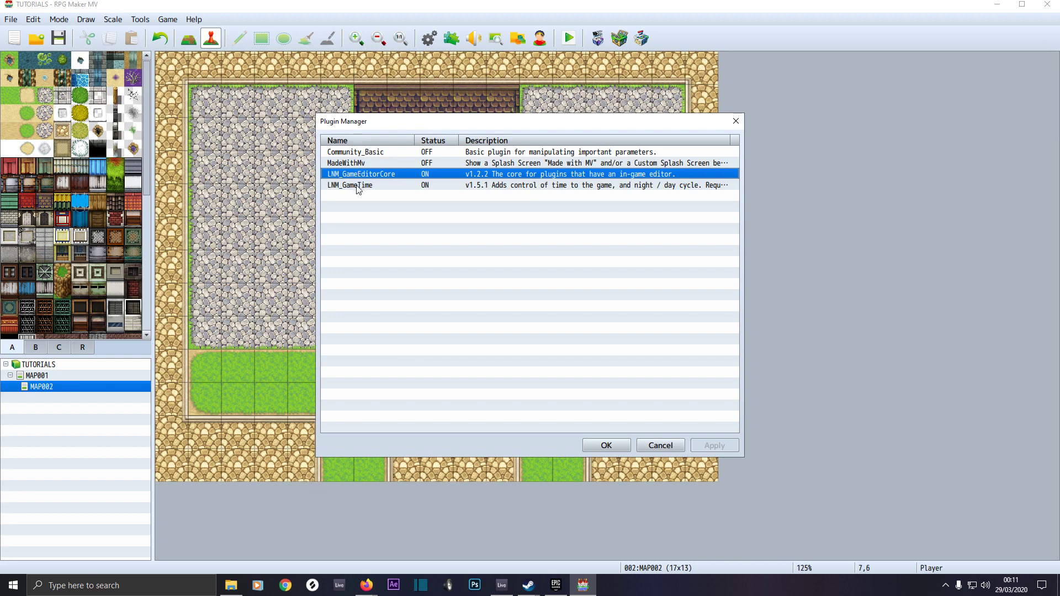
{"action": "left_click", "coordinate": [357, 187]}
{"action": "left_click", "coordinate": [357, 175]}
Step: In LNM_GameTime settings, keep Enabled true, Show Clock on Map on, and the 00:00 tint unchanged
{"action": "double_click", "coordinate": [353, 186]}
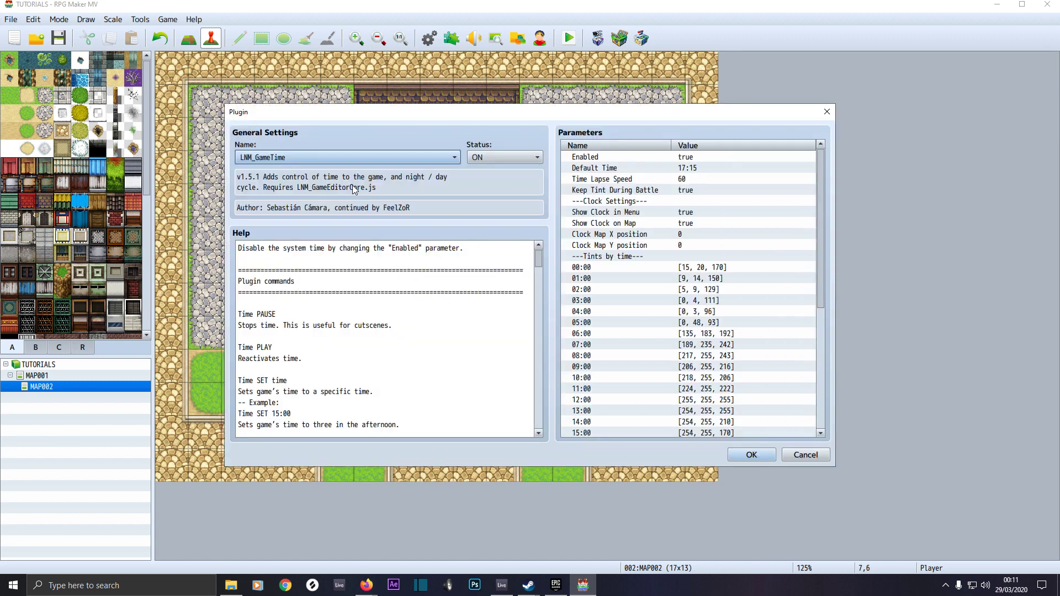
{"action": "double_click", "coordinate": [588, 157]}
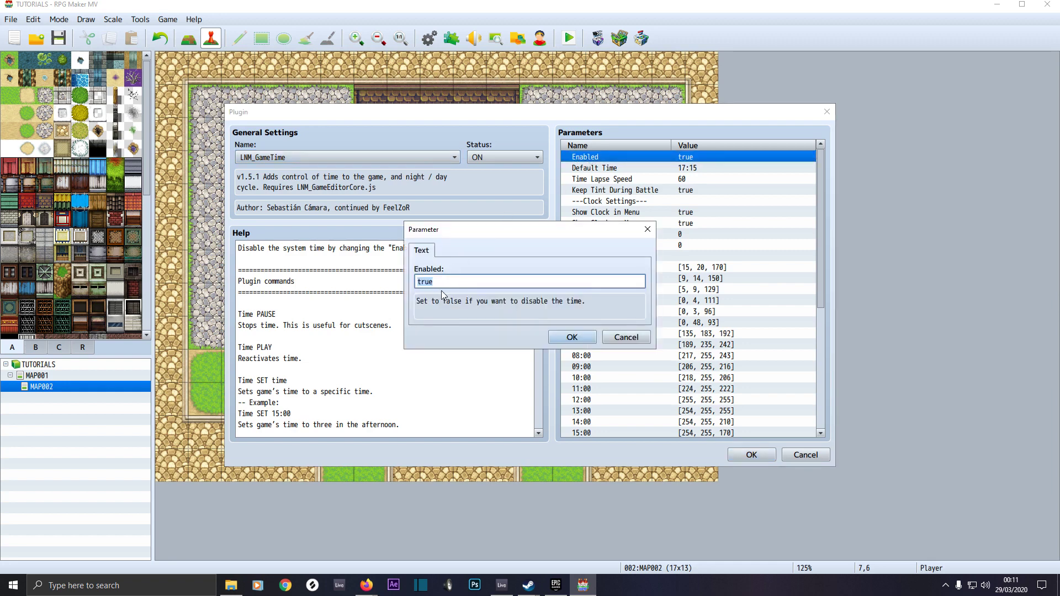
{"action": "left_click", "coordinate": [578, 337]}
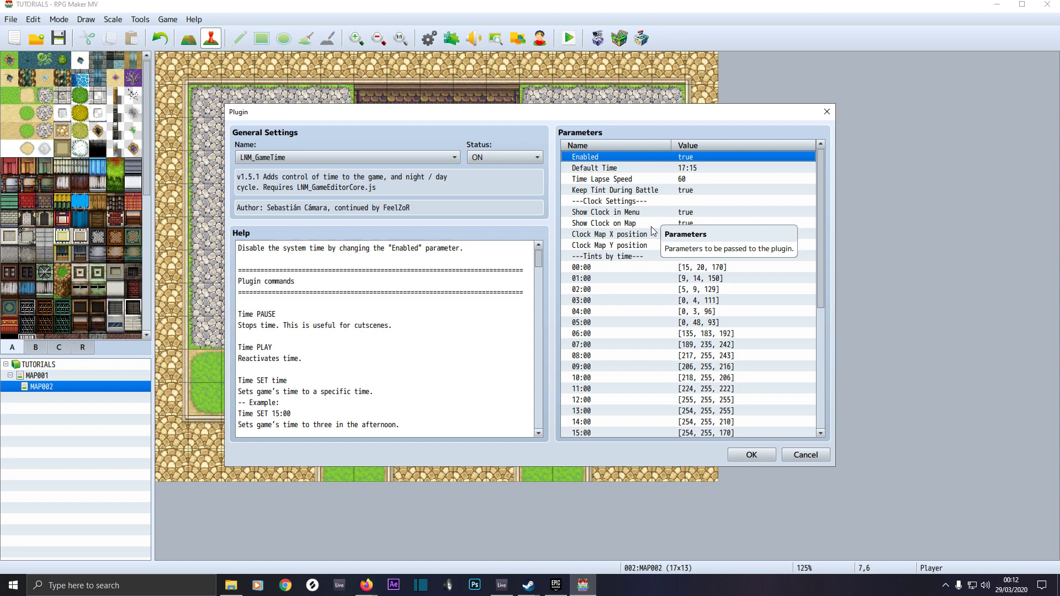
{"action": "double_click", "coordinate": [685, 224]}
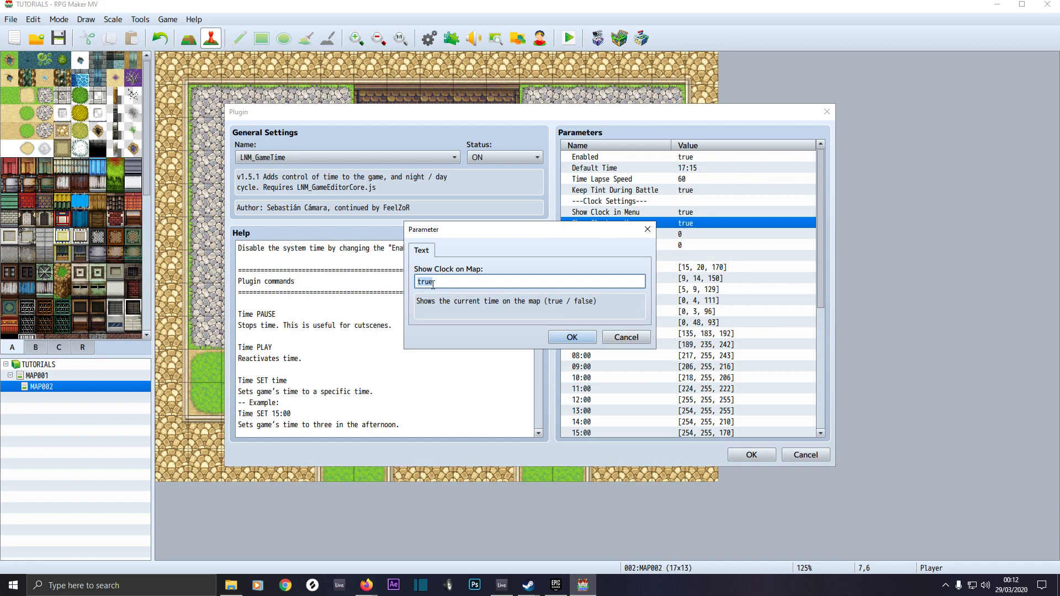
{"action": "left_click", "coordinate": [572, 336]}
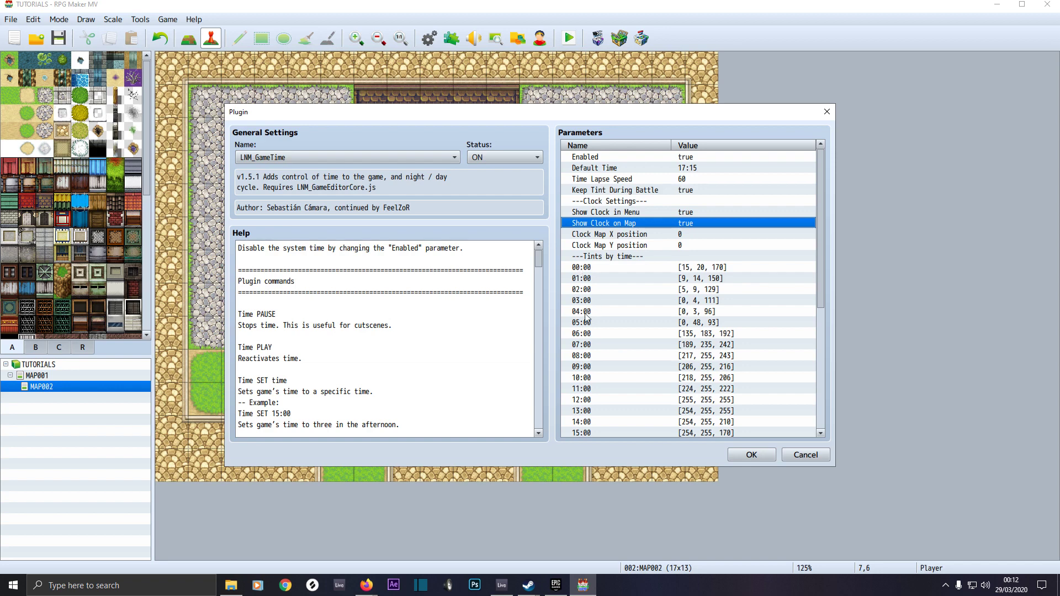
{"action": "double_click", "coordinate": [697, 270]}
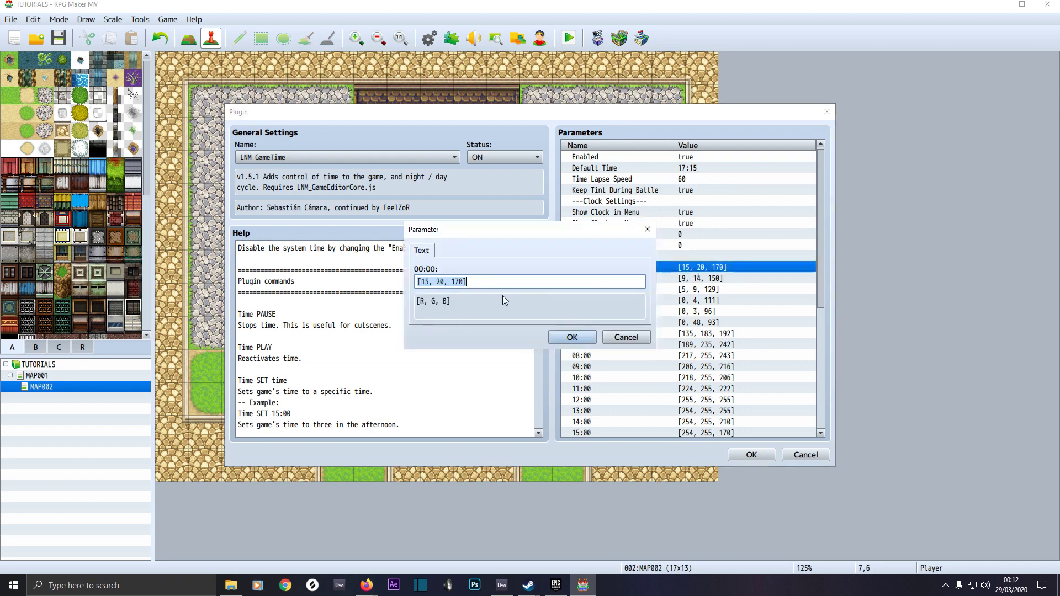
{"action": "left_click", "coordinate": [572, 339]}
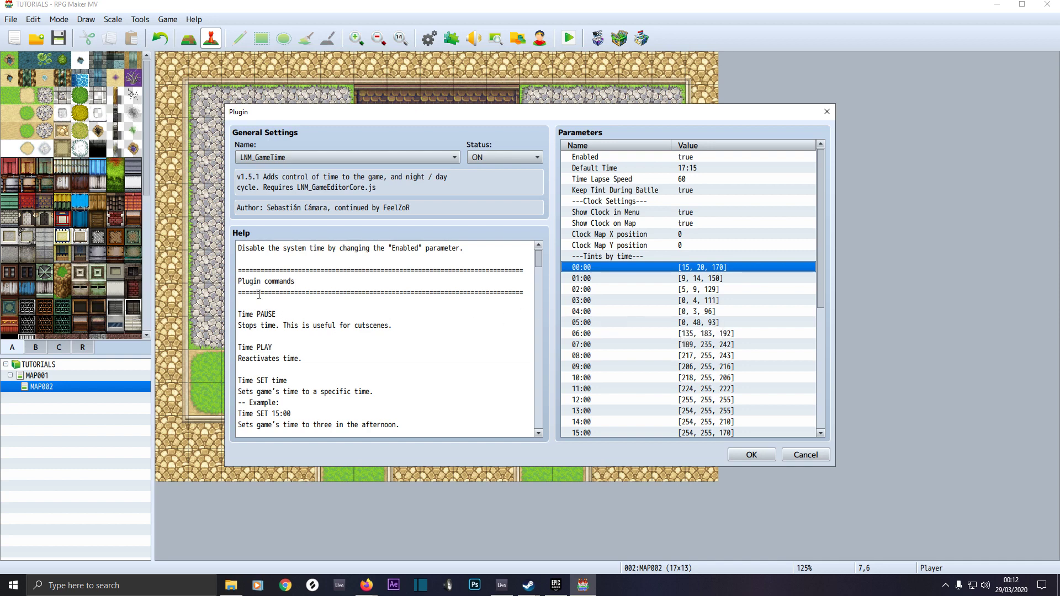
Step: Scroll the LNM_GameTime help past Plugin commands and copy the 'Time LIMIT 6:00 13:40 A' example
{"action": "mouse_move", "coordinate": [249, 281]}
{"action": "left_mouse_down"}
{"action": "mouse_move", "coordinate": [295, 282]}
{"action": "mouse_move", "coordinate": [239, 285]}
{"action": "left_mouse_up"}
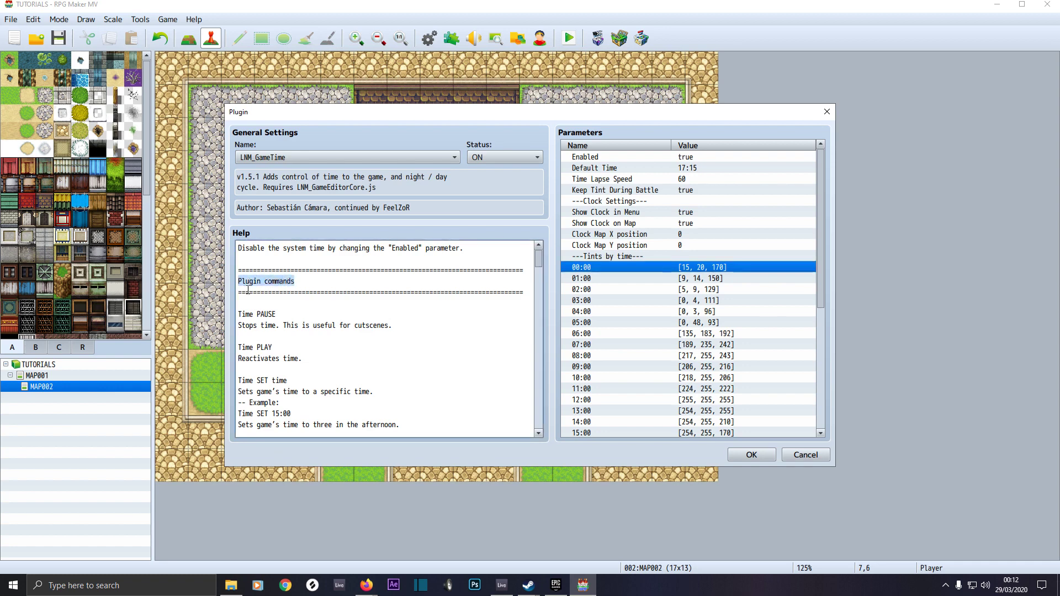
{"action": "scroll", "coordinate": [287, 303], "scroll_direction": "down", "scroll_amount": 1}
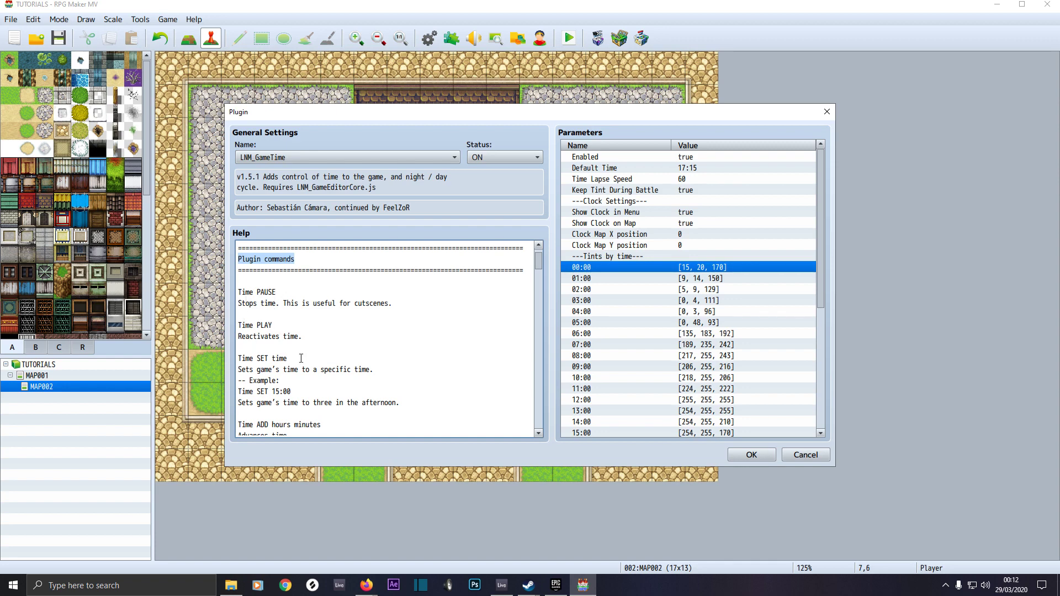
{"action": "scroll", "coordinate": [301, 358], "scroll_direction": "down", "scroll_amount": 5}
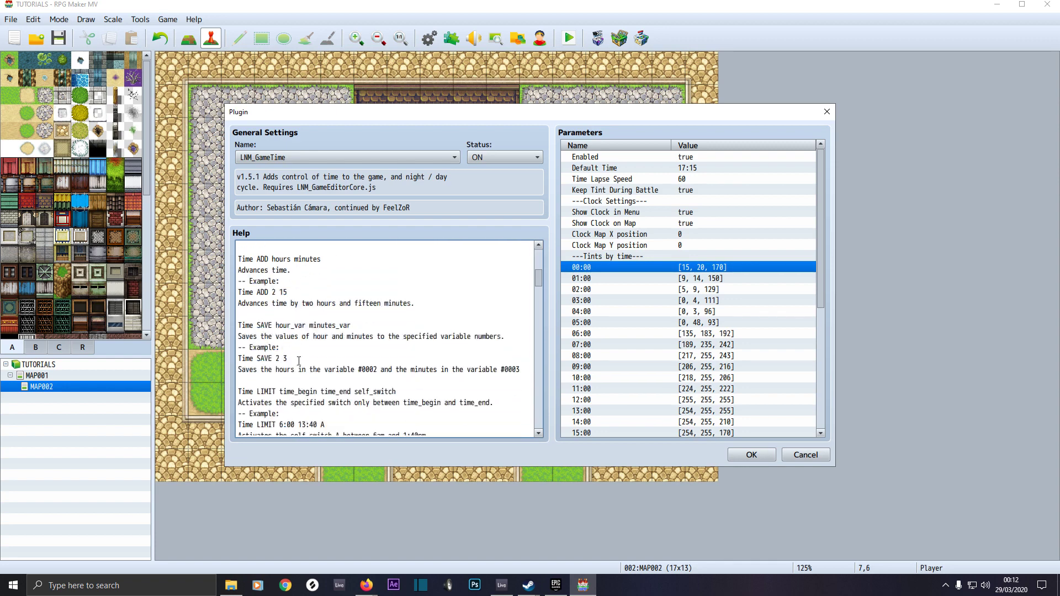
{"action": "scroll", "coordinate": [299, 361], "scroll_direction": "down", "scroll_amount": 2}
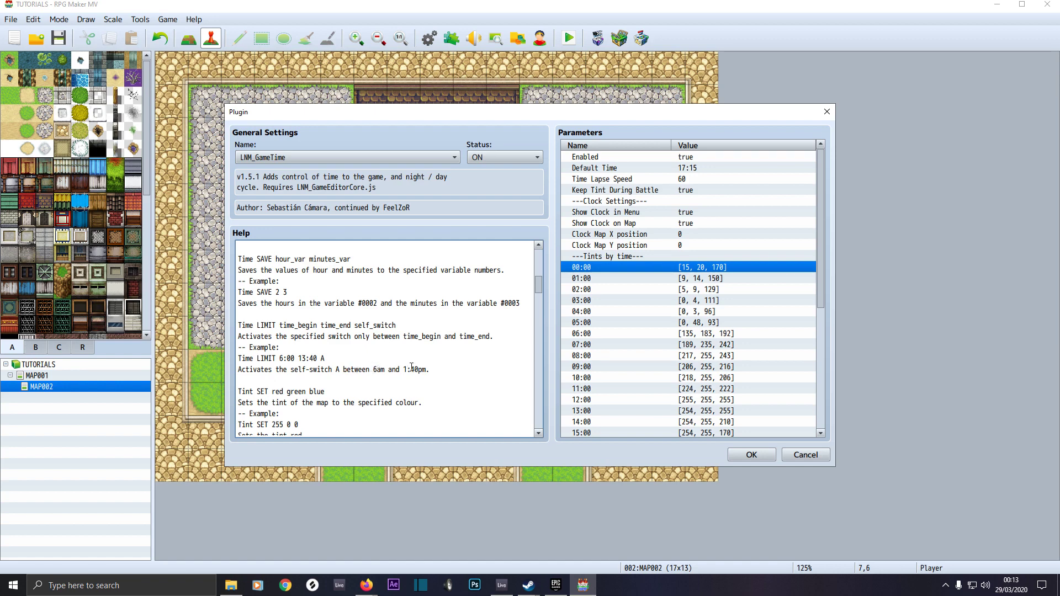
{"action": "left_click_drag", "start_coordinate": [328, 360], "coordinate": [243, 363]}
{"action": "right_click", "coordinate": [242, 363]}
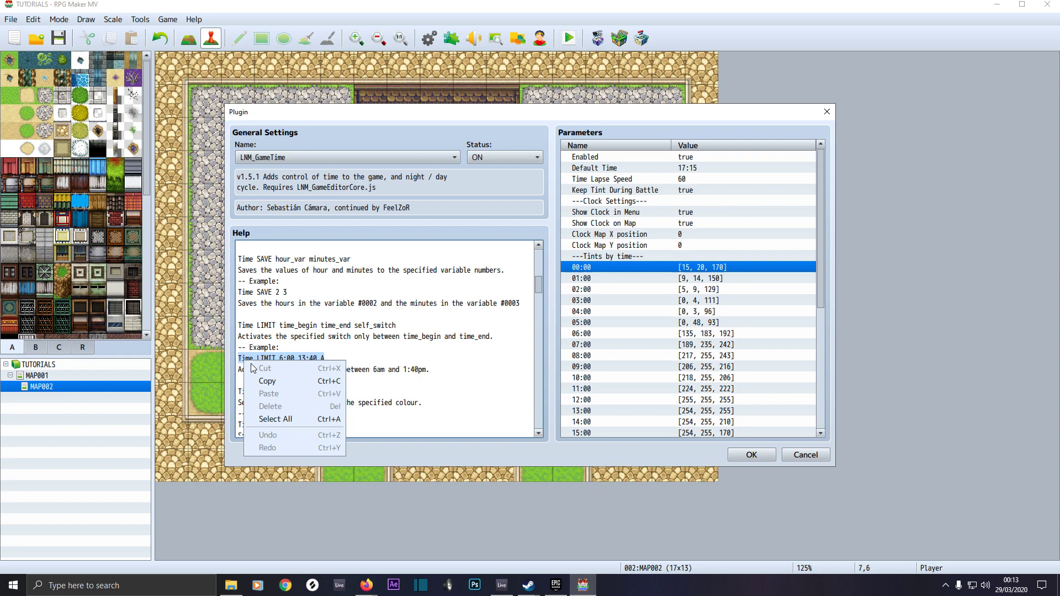
{"action": "left_click", "coordinate": [267, 381]}
Step: Close the plugin dialogs and open the shop door event above the player start
{"action": "left_click", "coordinate": [811, 452]}
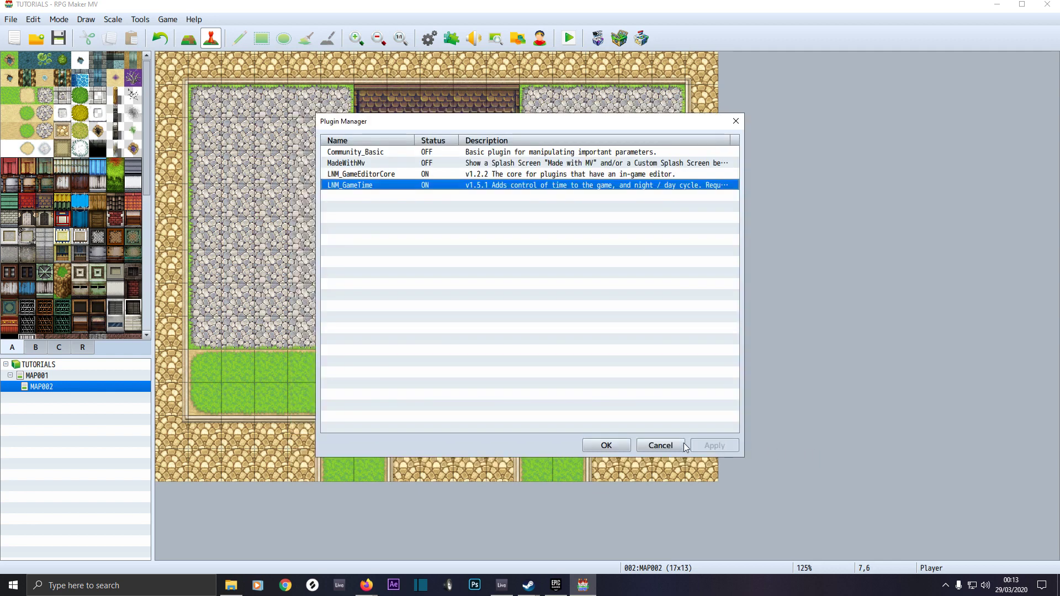
{"action": "left_click", "coordinate": [615, 445]}
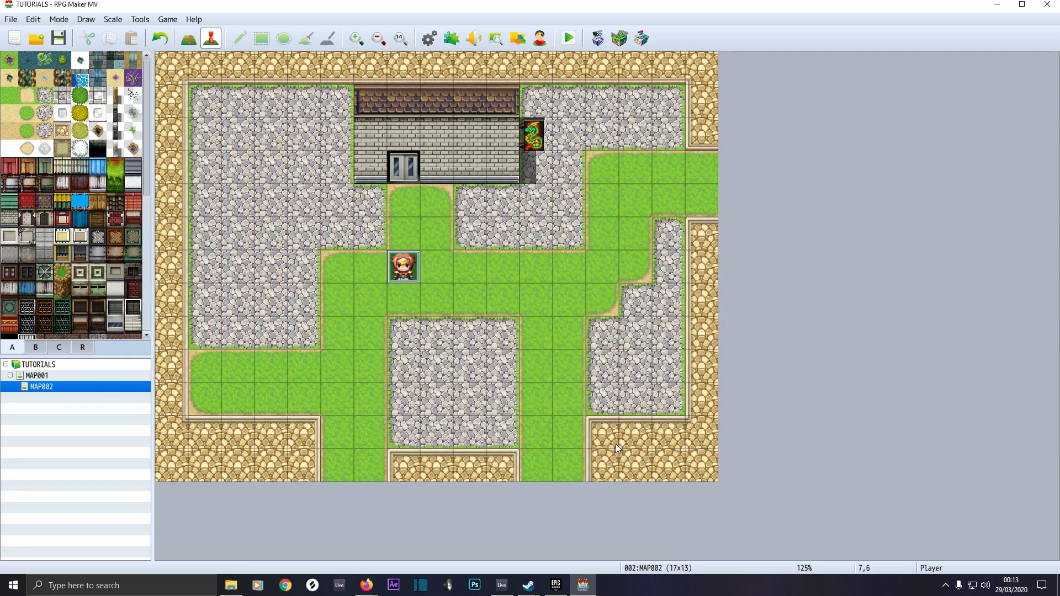
{"action": "left_click", "coordinate": [406, 171]}
{"action": "double_click", "coordinate": [406, 171]}
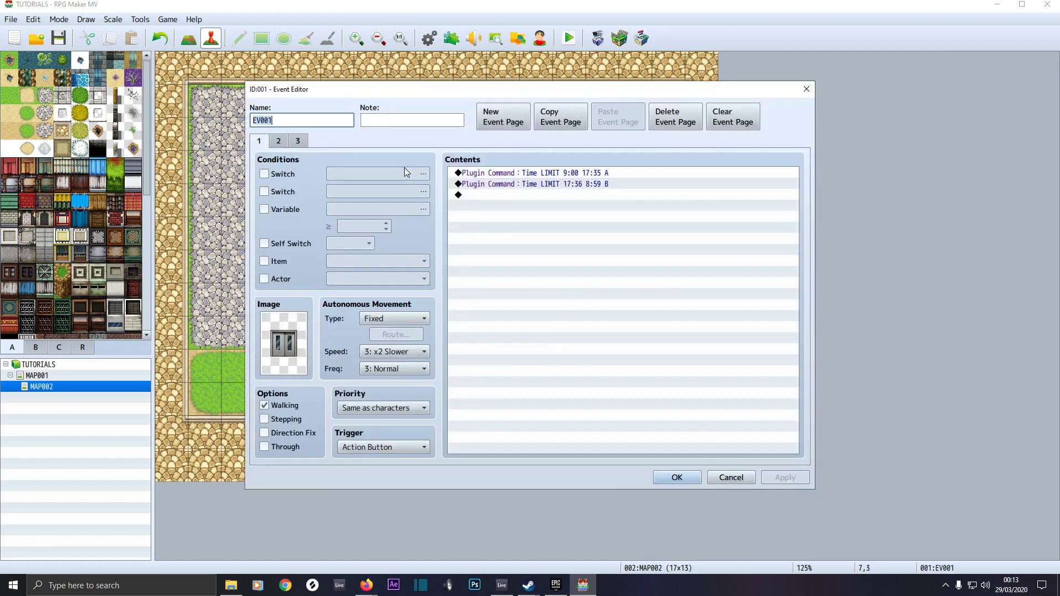
Step: Change the first plugin command to 'Time LIMIT 9:00 17:35 A', alongside 'Time LIMIT 17:36 8:59 B'
{"action": "left_click", "coordinate": [485, 176]}
{"action": "double_click", "coordinate": [485, 176]}
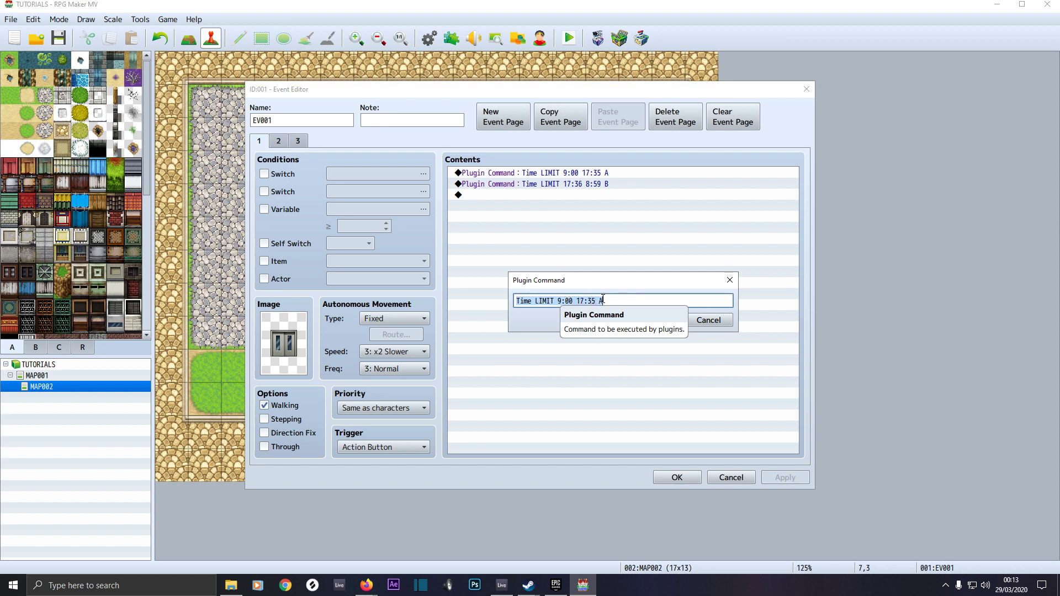
{"action": "left_click", "coordinate": [656, 324]}
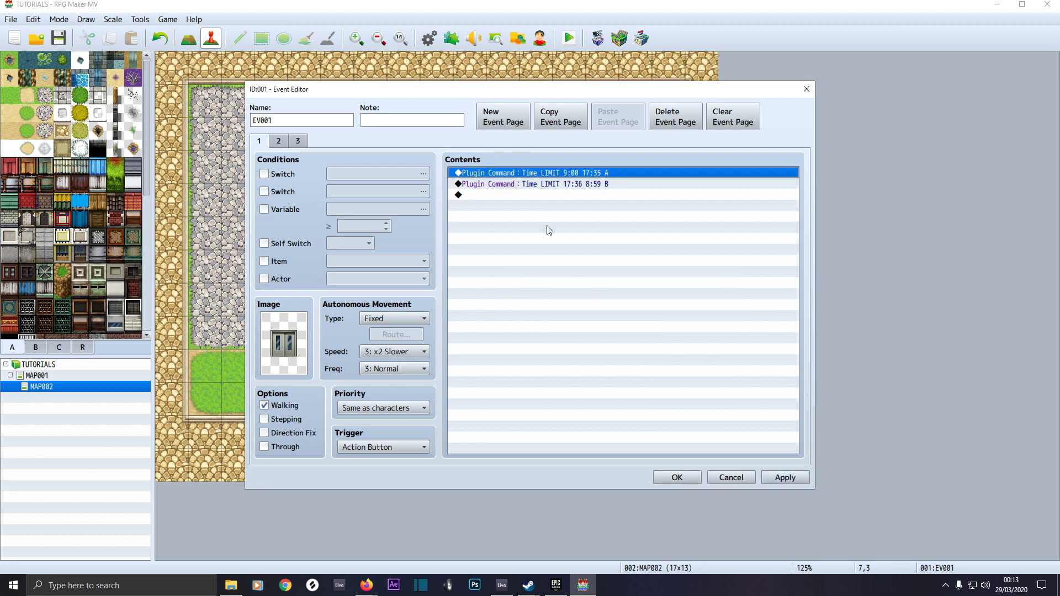
{"action": "left_click", "coordinate": [540, 187]}
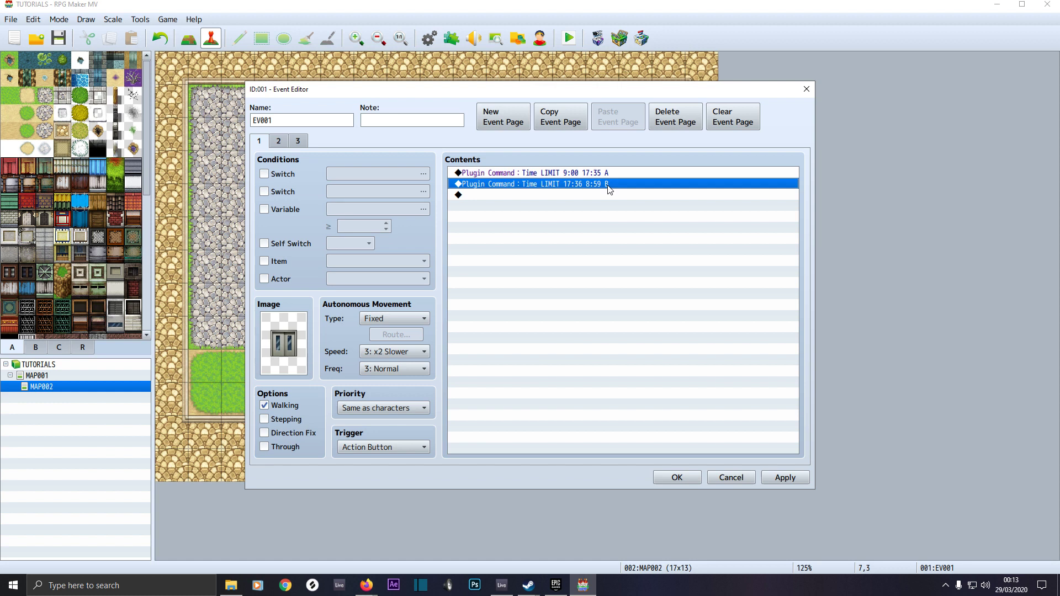
{"action": "left_click", "coordinate": [571, 174]}
{"action": "left_click", "coordinate": [572, 186]}
{"action": "left_click", "coordinate": [554, 174]}
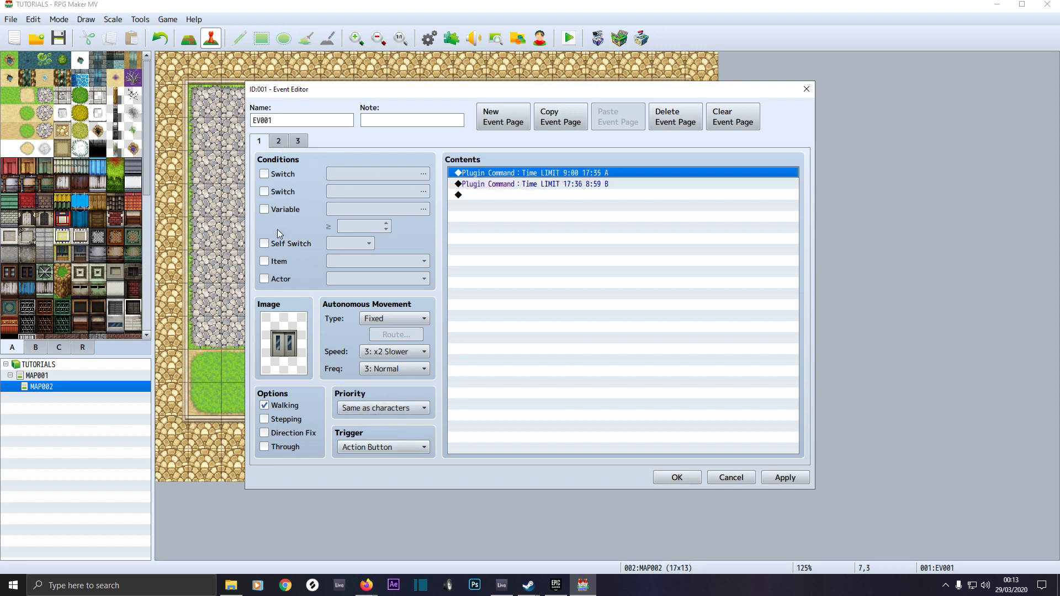
{"action": "left_click", "coordinate": [279, 142]}
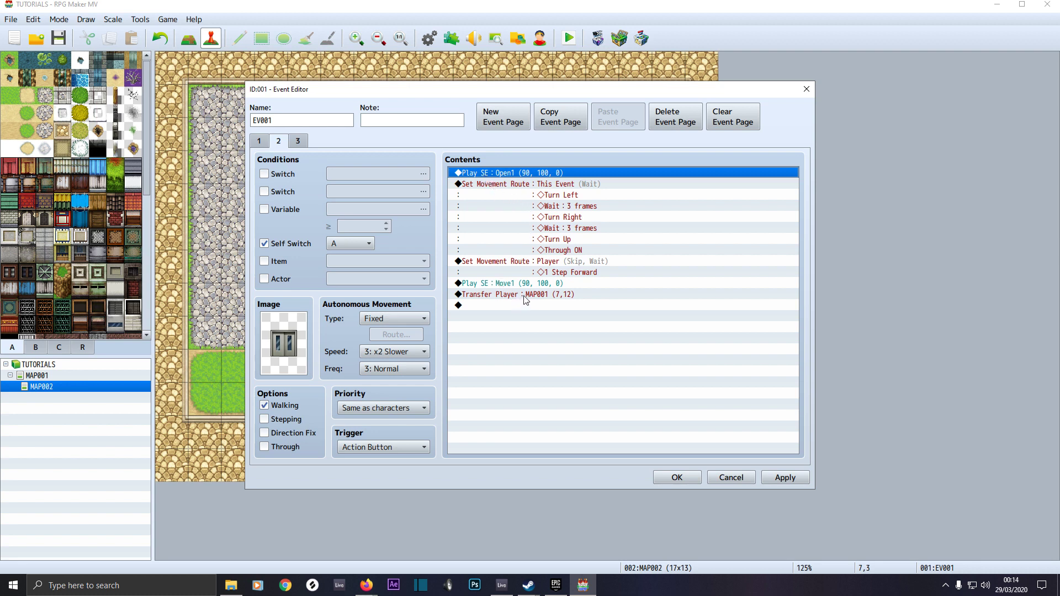
Step: Review the closed-store page 3 and time-limit page 1, then apply and save the EV001 door event
{"action": "left_click", "coordinate": [298, 143]}
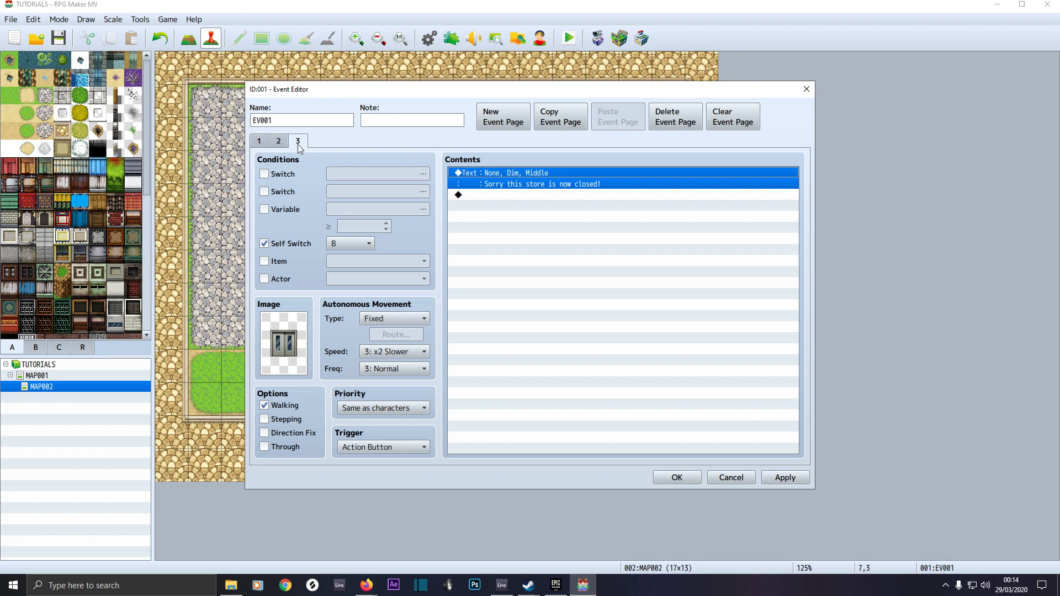
{"action": "left_click", "coordinate": [267, 142]}
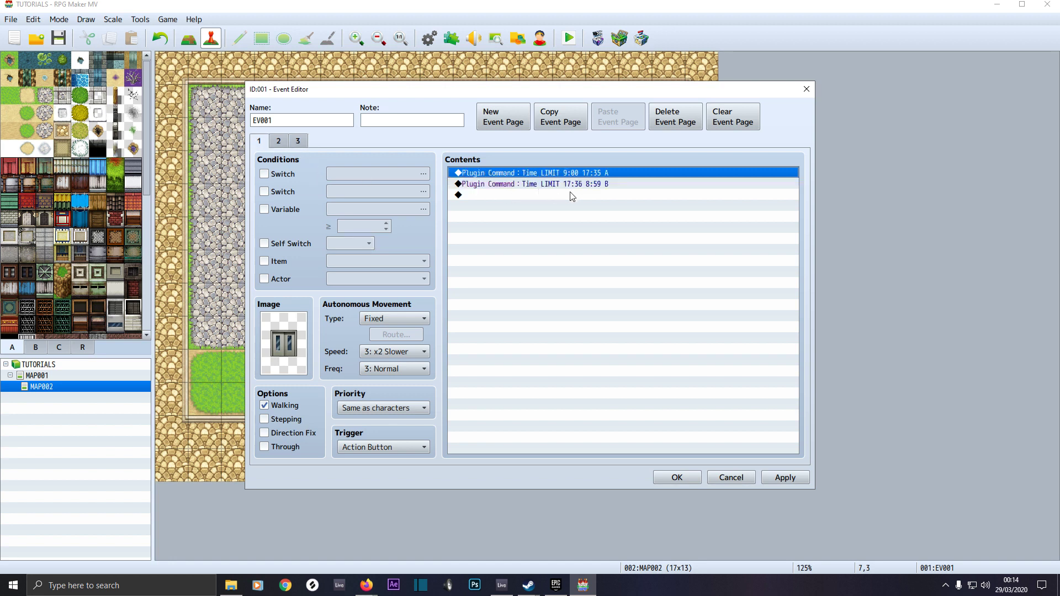
{"action": "left_click", "coordinate": [299, 143]}
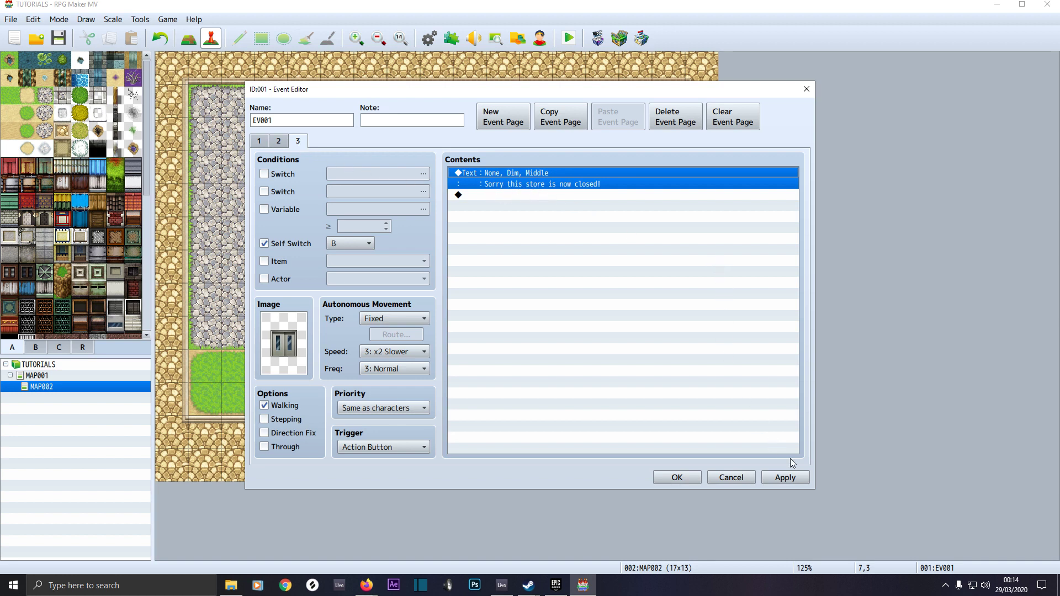
{"action": "left_click", "coordinate": [794, 477]}
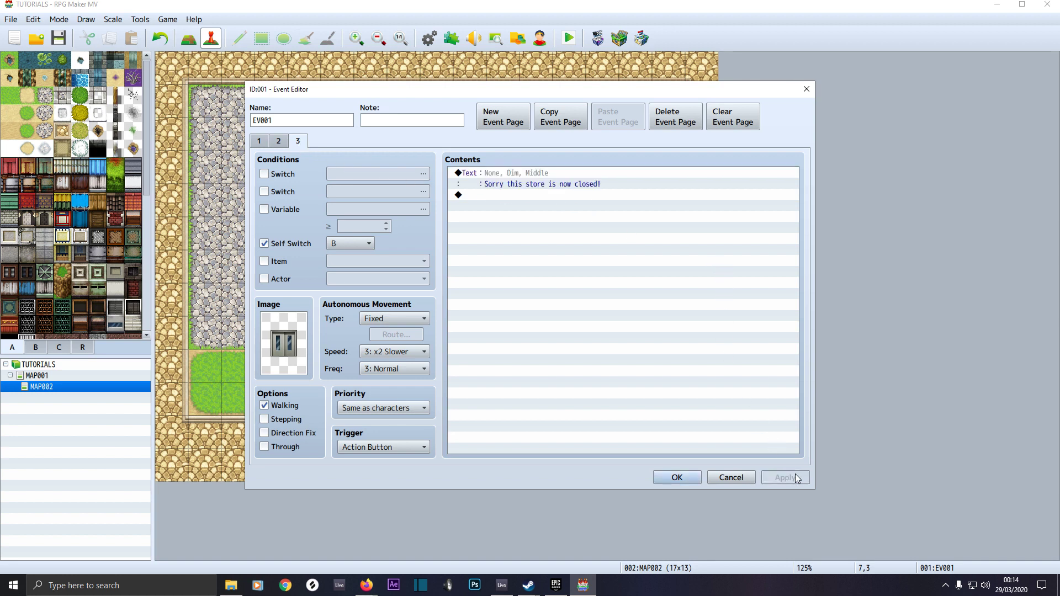
{"action": "left_click", "coordinate": [678, 477]}
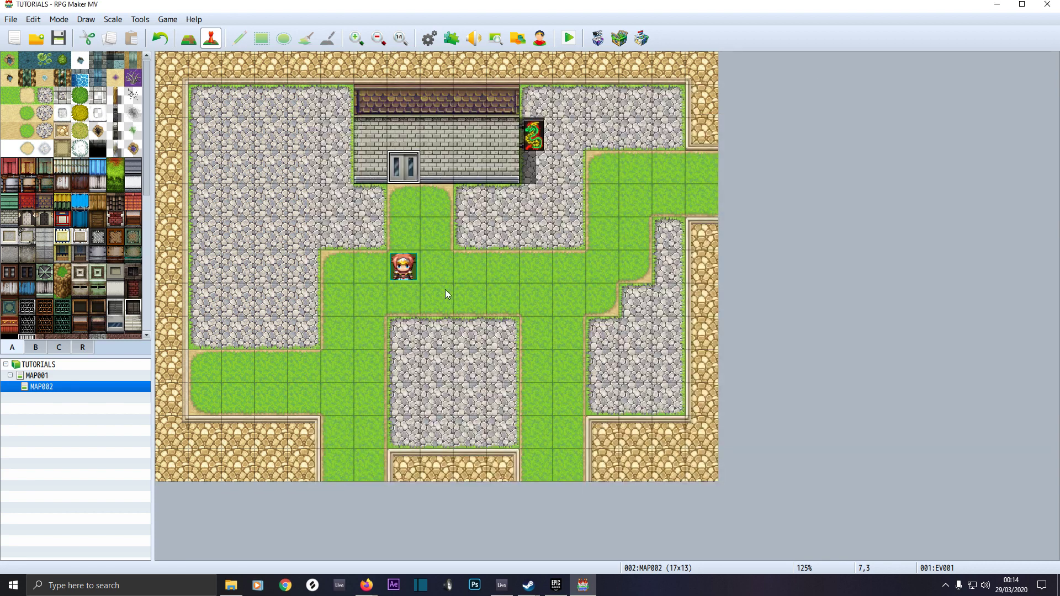
Step: Save and playtest a new game, entering and leaving the shop twice before closing time
{"action": "left_click", "coordinate": [570, 37]}
{"action": "left_click", "coordinate": [493, 307]}
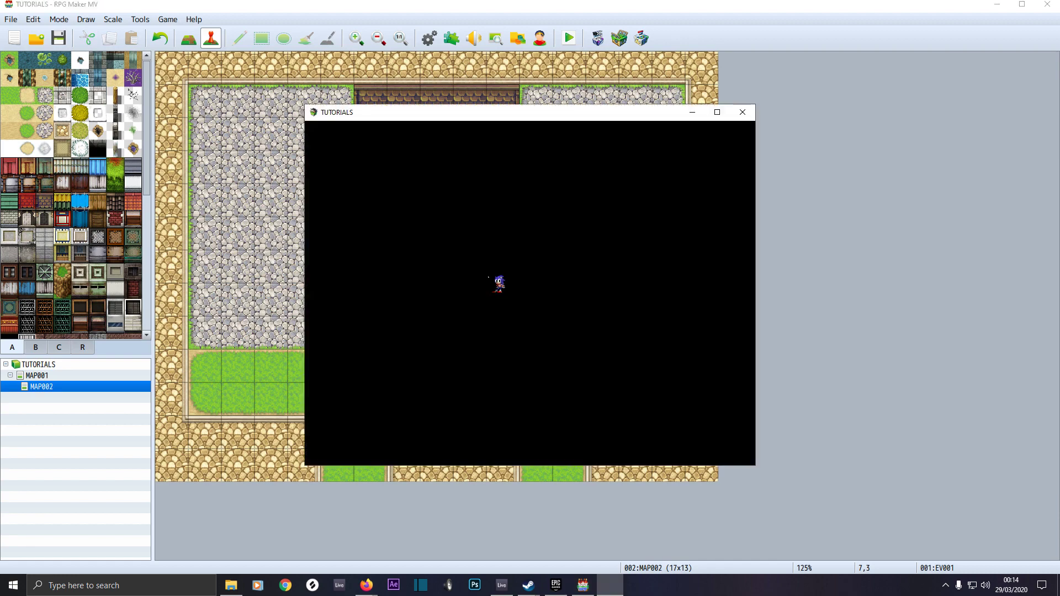
{"action": "left_click", "coordinate": [495, 350]}
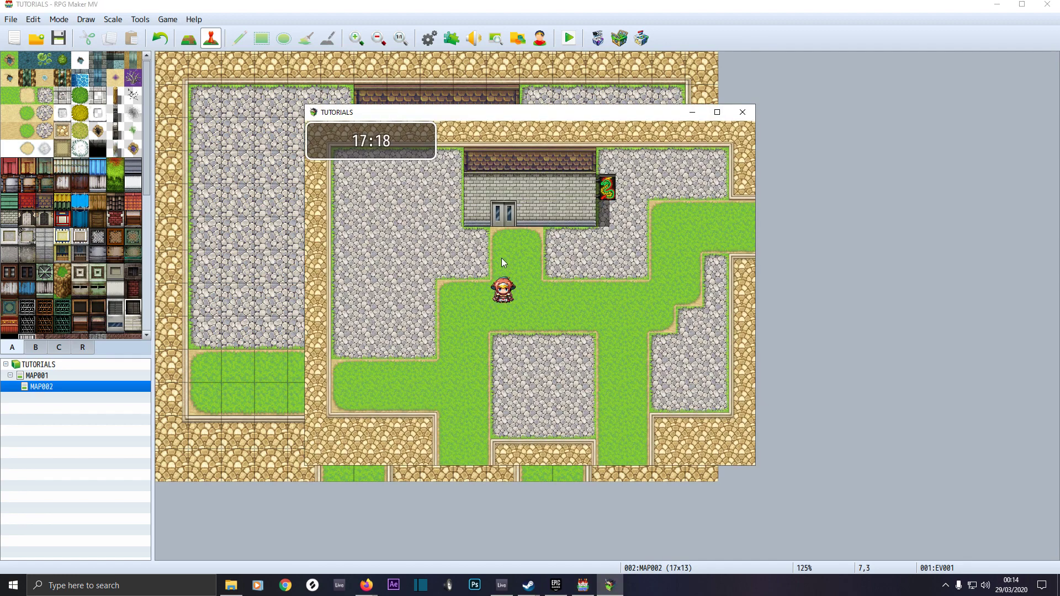
{"action": "left_click", "coordinate": [500, 250]}
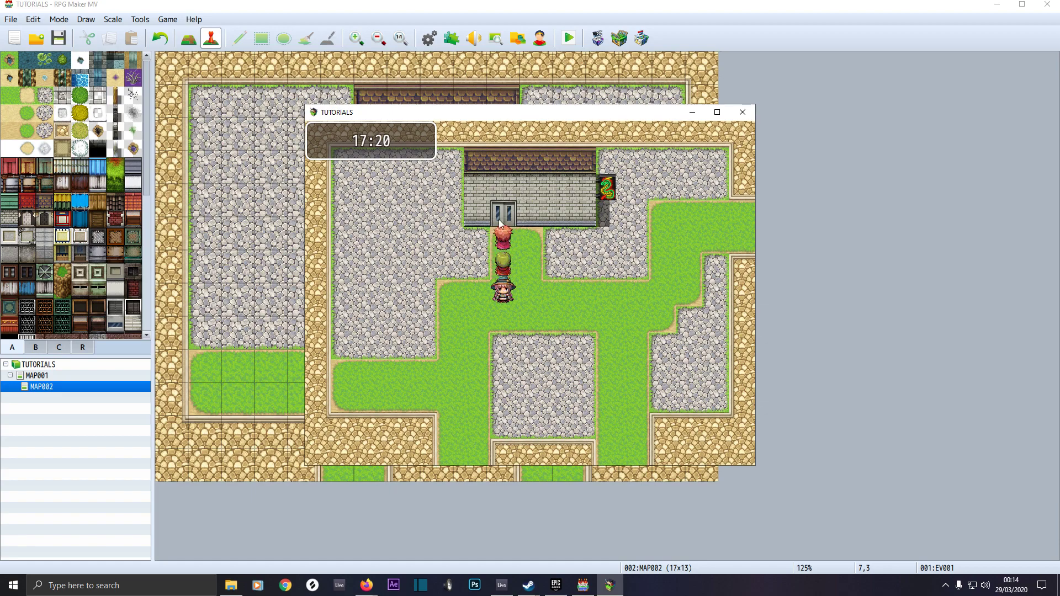
{"action": "left_click", "coordinate": [500, 223]}
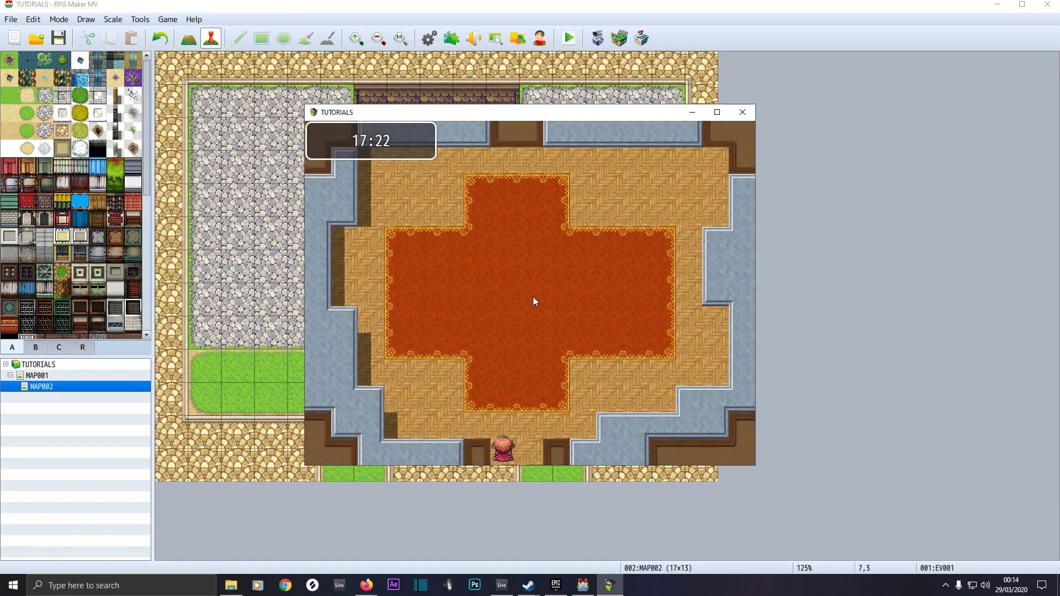
{"action": "left_click", "coordinate": [541, 444]}
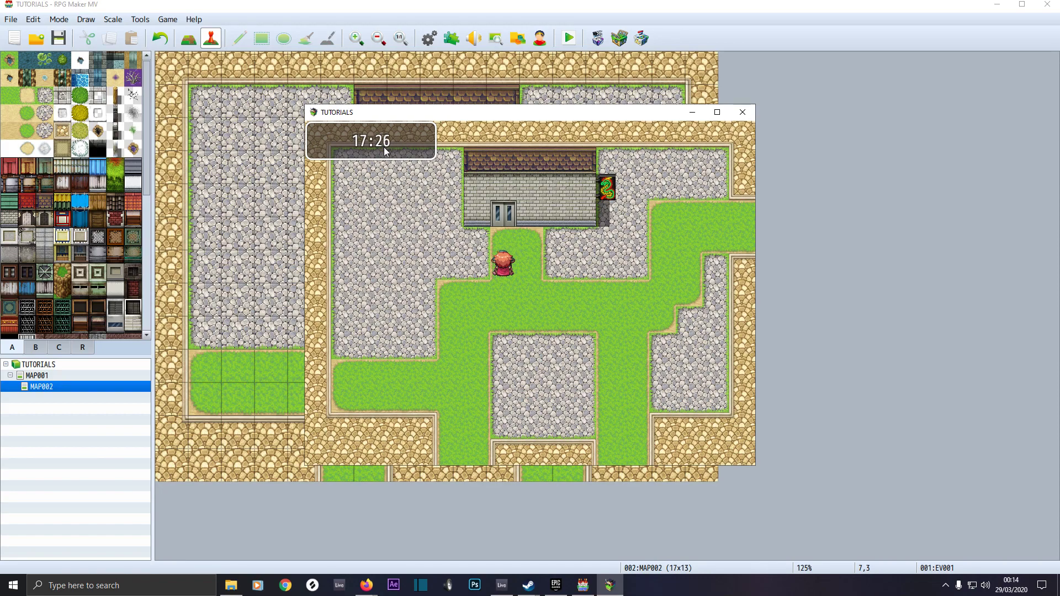
{"action": "left_click", "coordinate": [513, 221]}
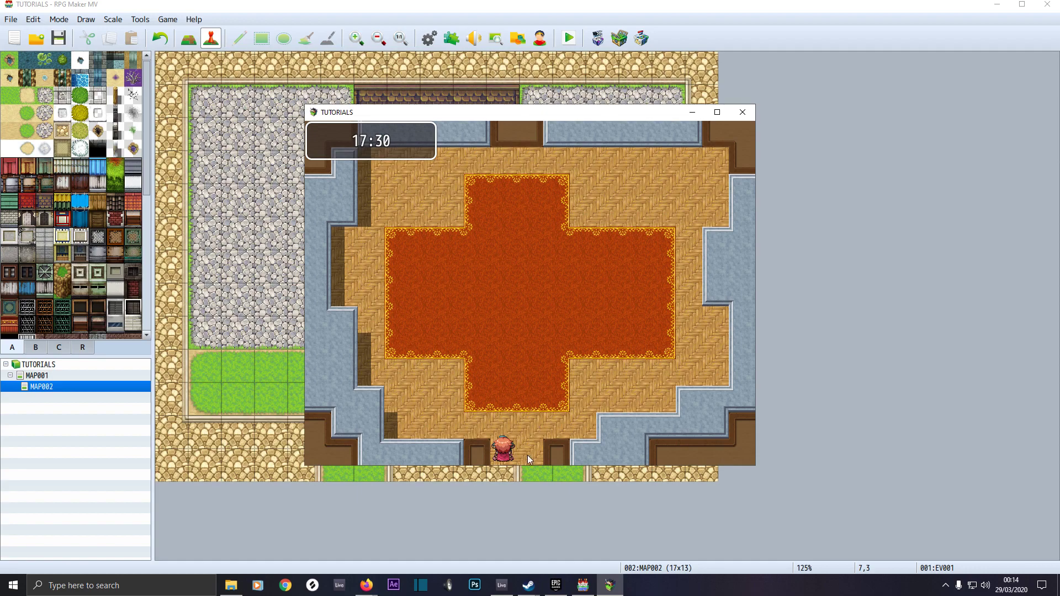
{"action": "left_click", "coordinate": [528, 455]}
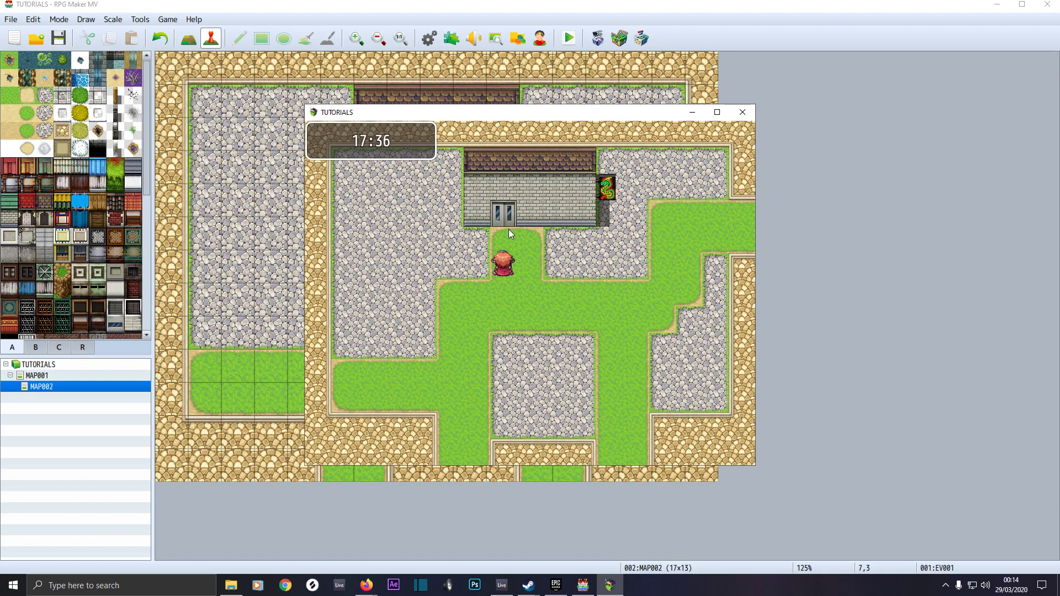
Step: Try the shop door after 17:36 and dismiss 'Sorry this store is now closed!' twice
{"action": "left_click", "coordinate": [503, 217]}
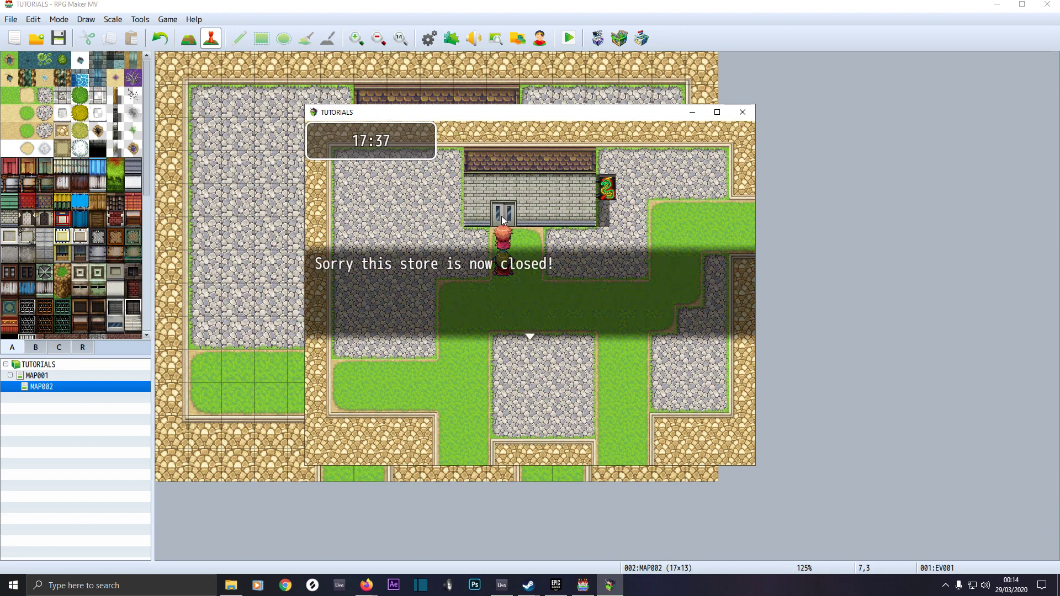
{"action": "left_click", "coordinate": [502, 217]}
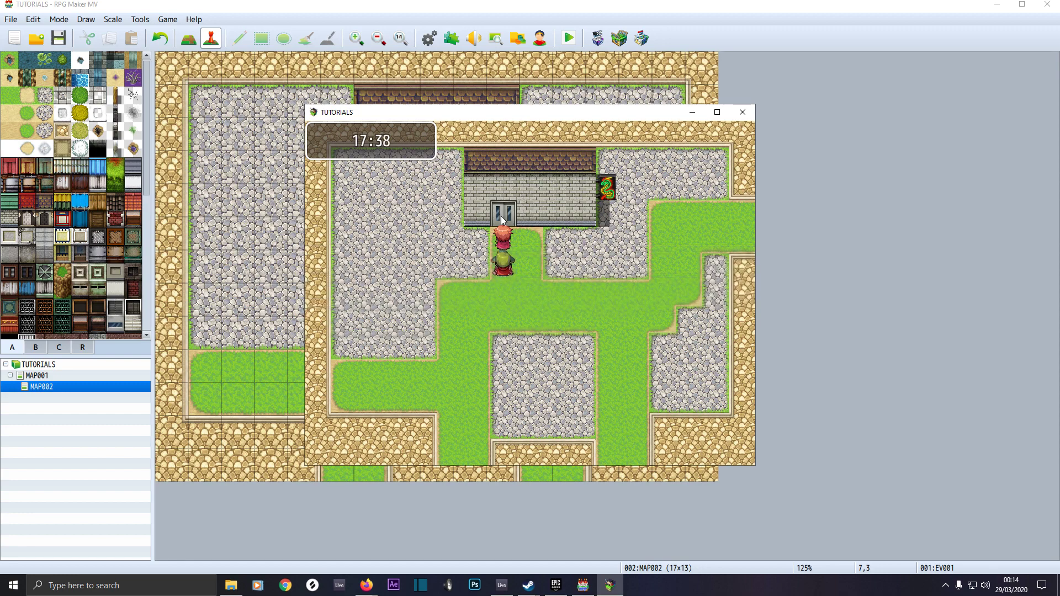
{"action": "left_click", "coordinate": [501, 217]}
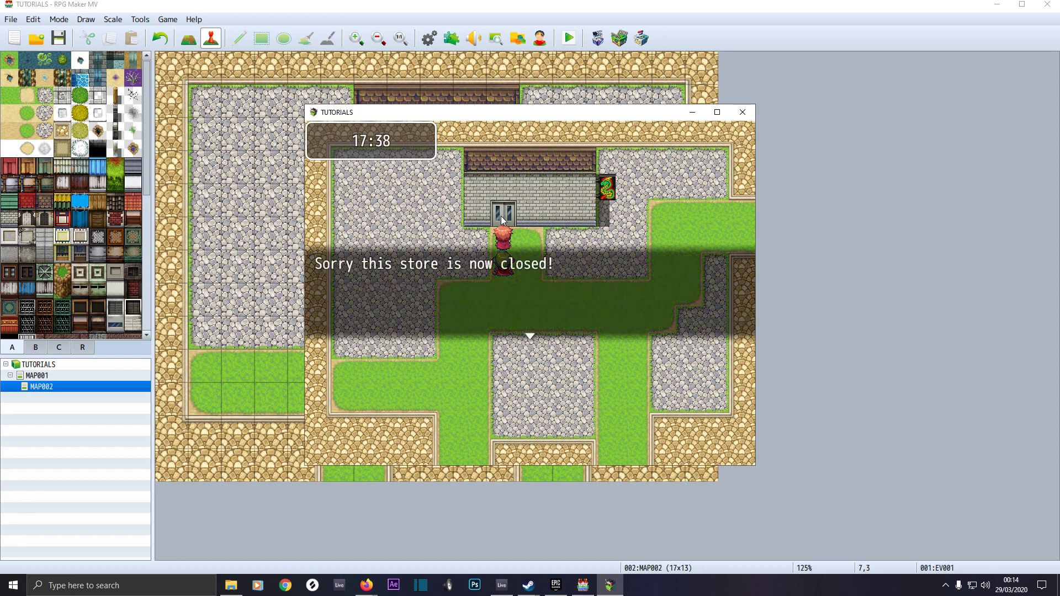
{"action": "left_click", "coordinate": [501, 216]}
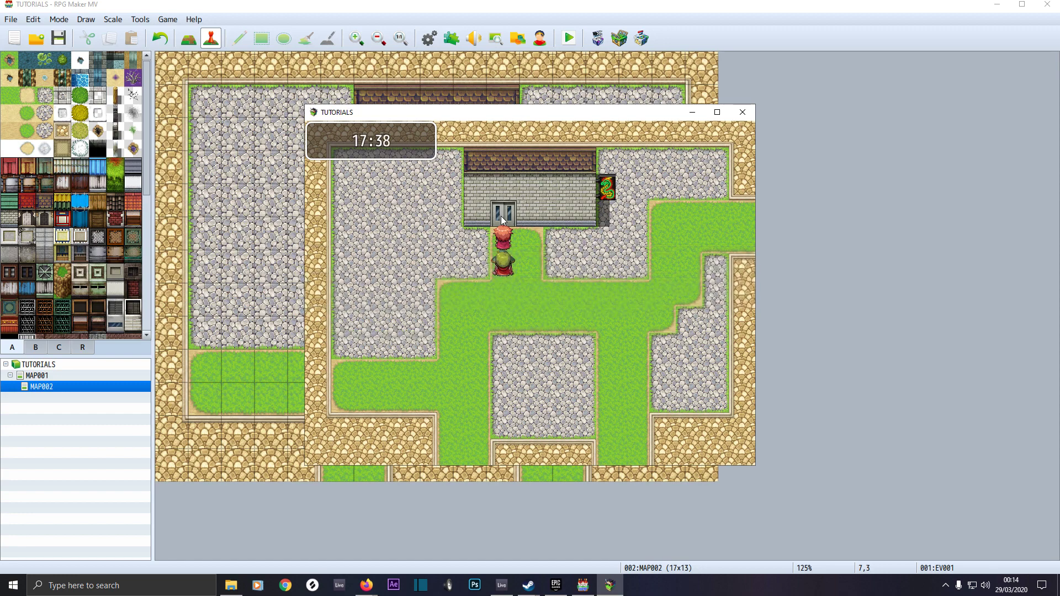
{"action": "left_click", "coordinate": [528, 237]}
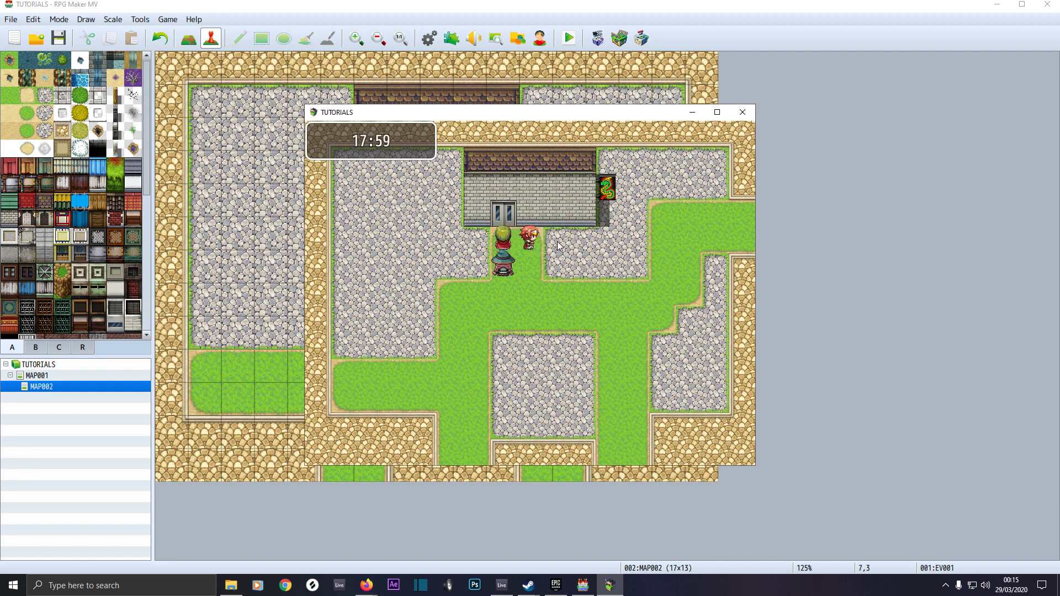
{"action": "left_click", "coordinate": [559, 247]}
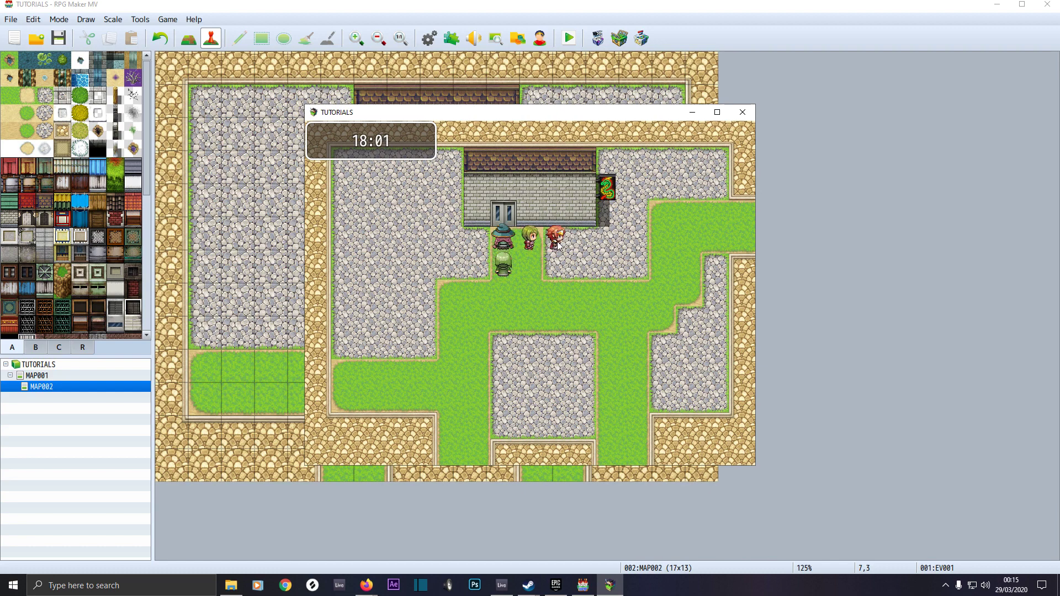